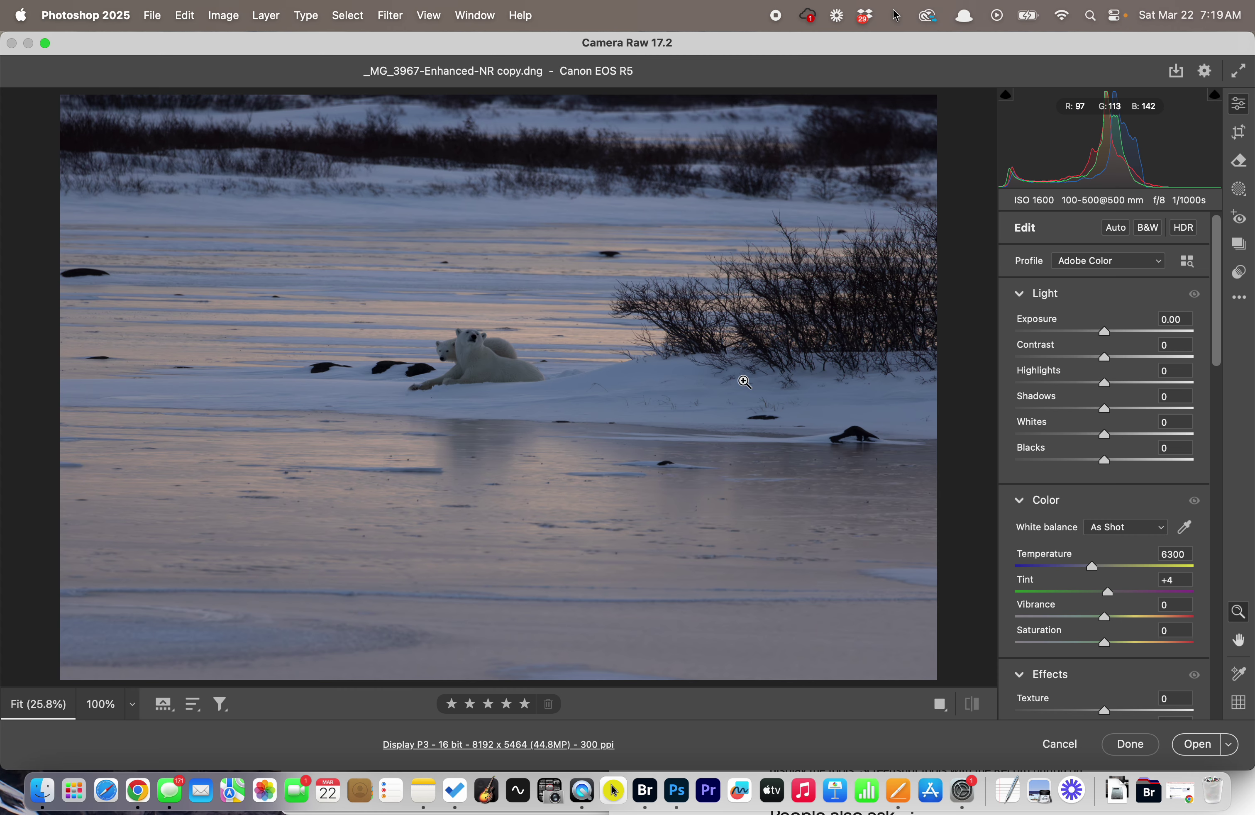
Crop the photo to about 2918 x 1946 pixels around the two polar bears, keeping them low in the frame.
key(c)
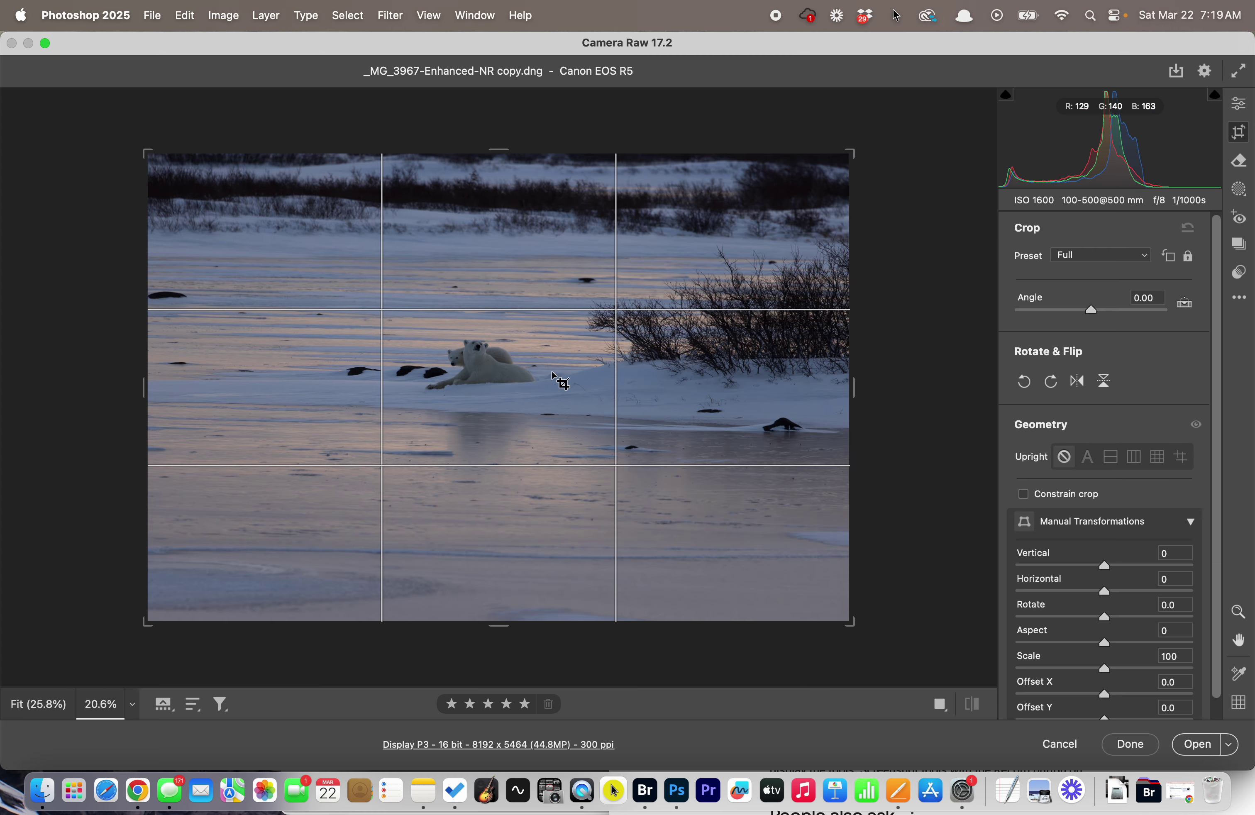
drag(345, 284, 583, 432)
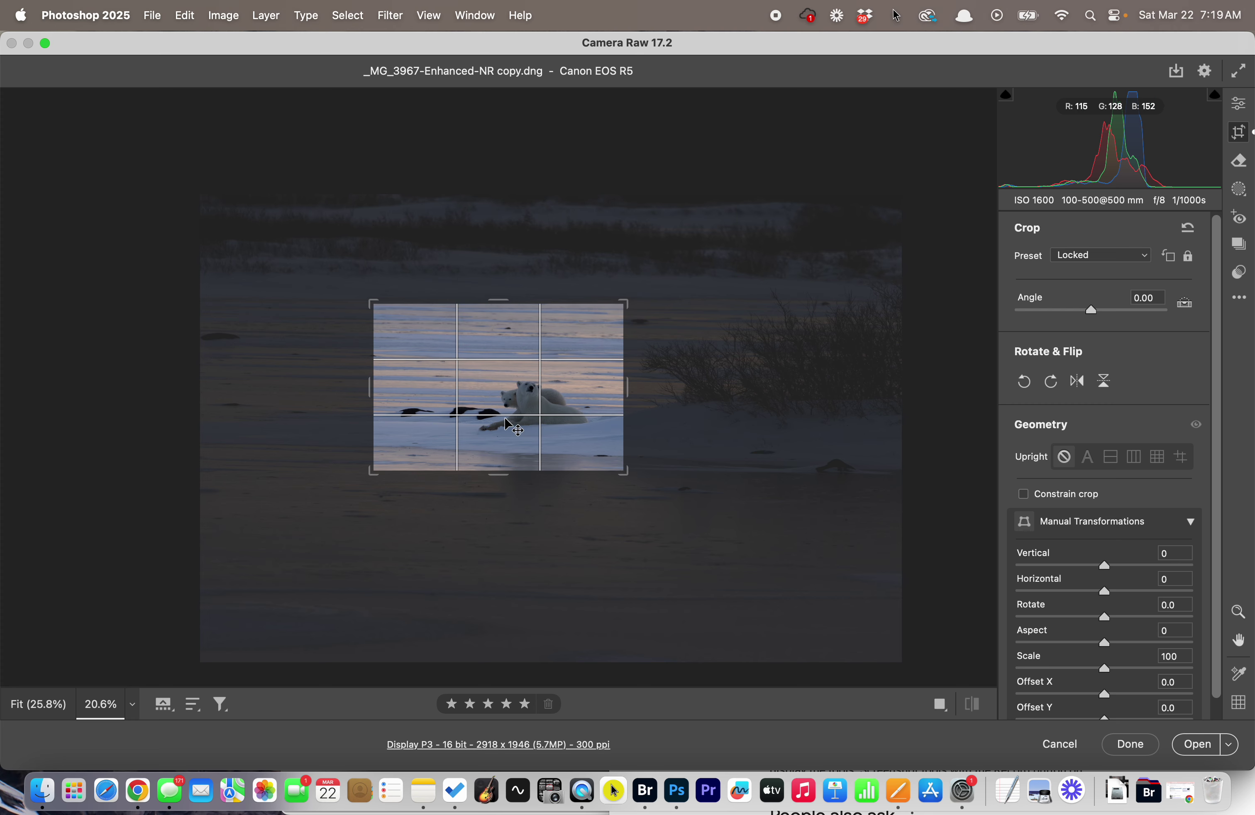
key(Return)
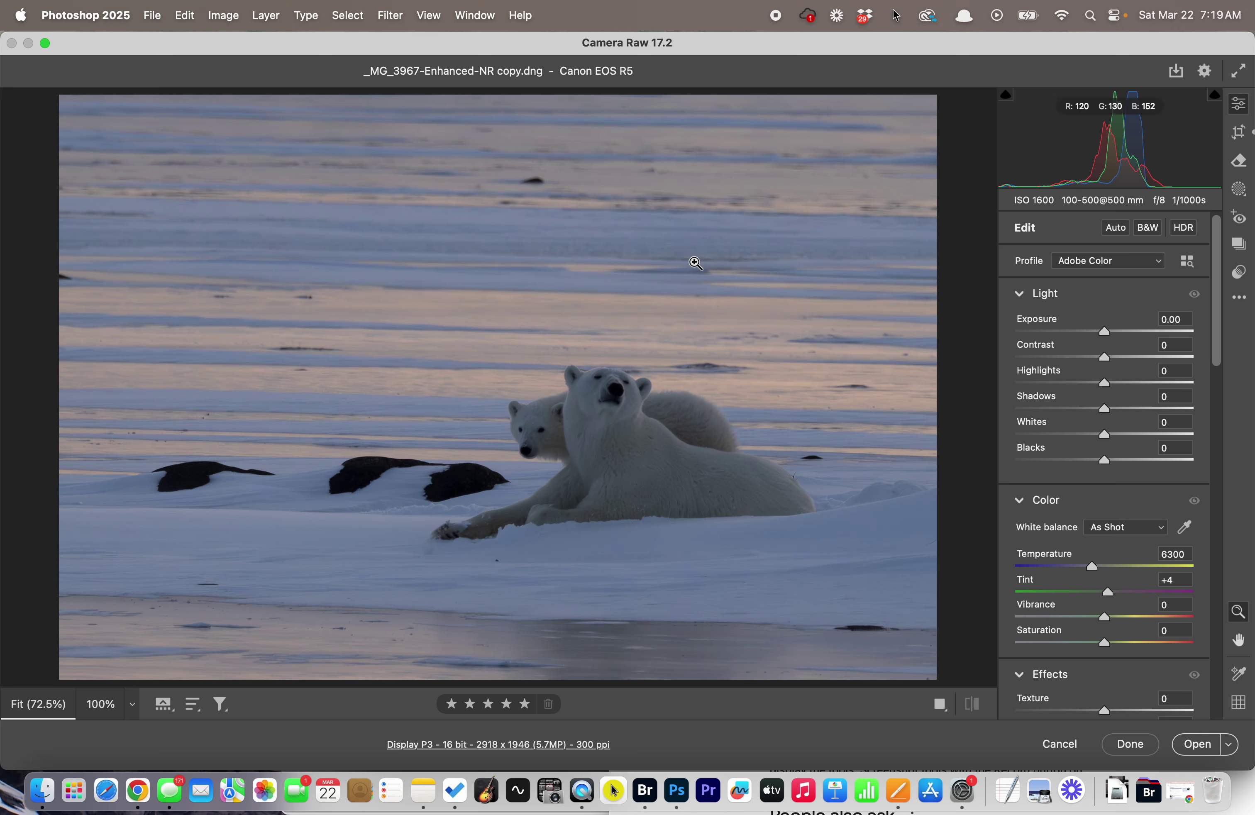
Create a subject mask on the bears and set its shadows to +20 and exposure to +0.50.
click(1241, 190)
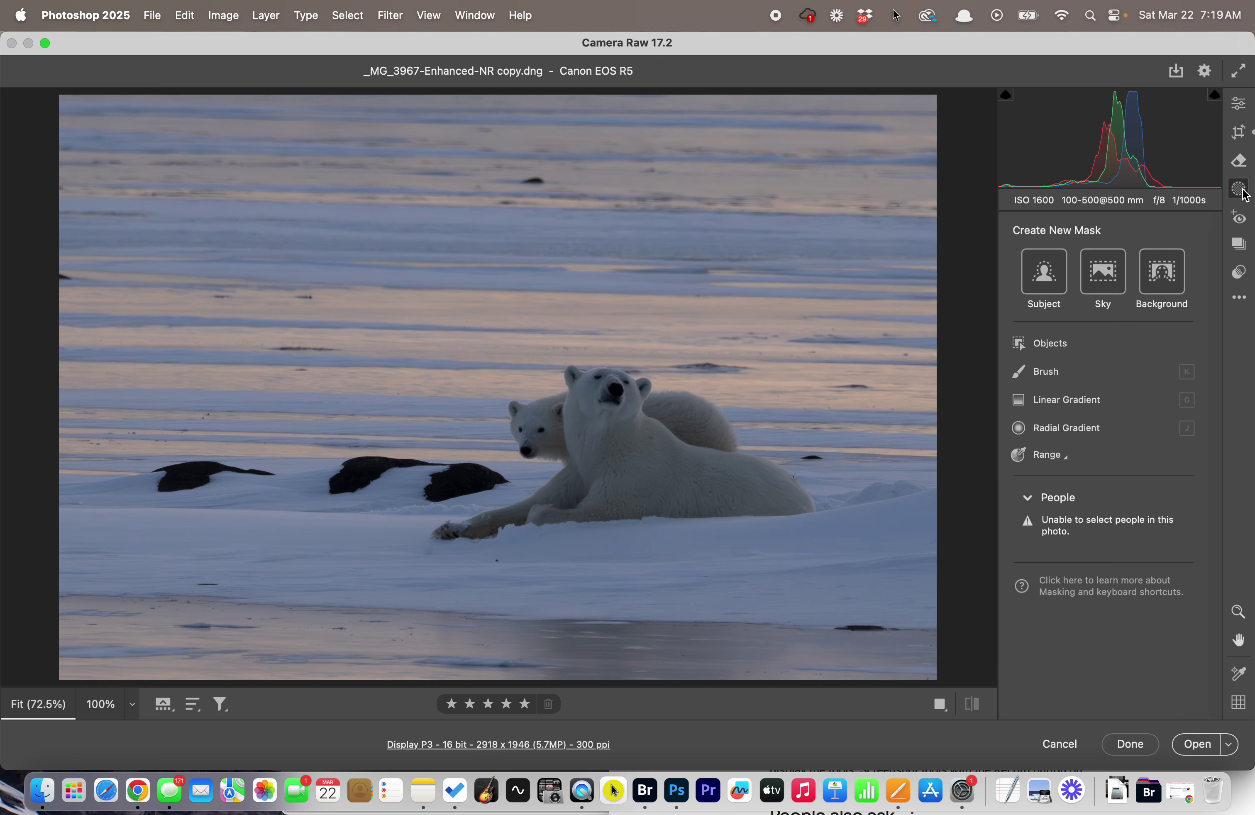
click(1030, 283)
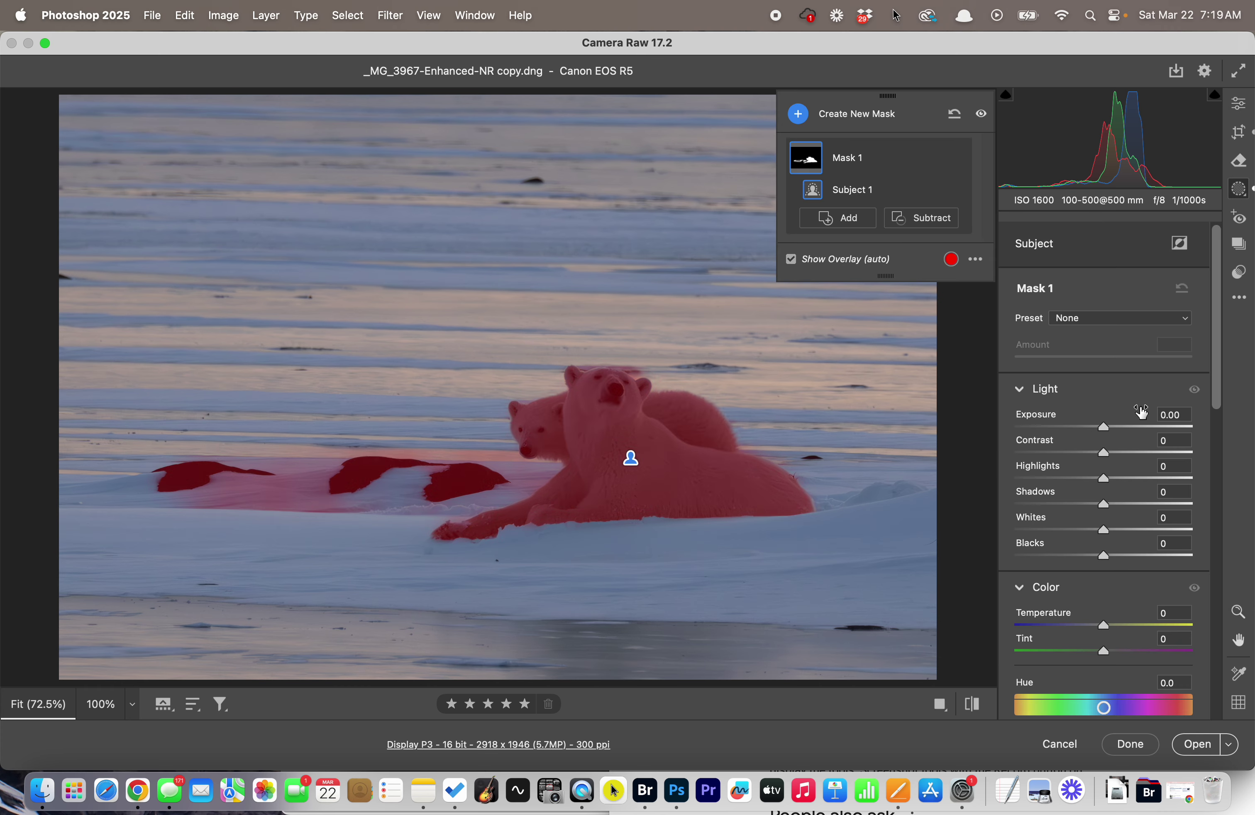
mouse_move(1105, 503)
mouse_down()
mouse_move(1166, 500)
mouse_move(1121, 504)
mouse_up()
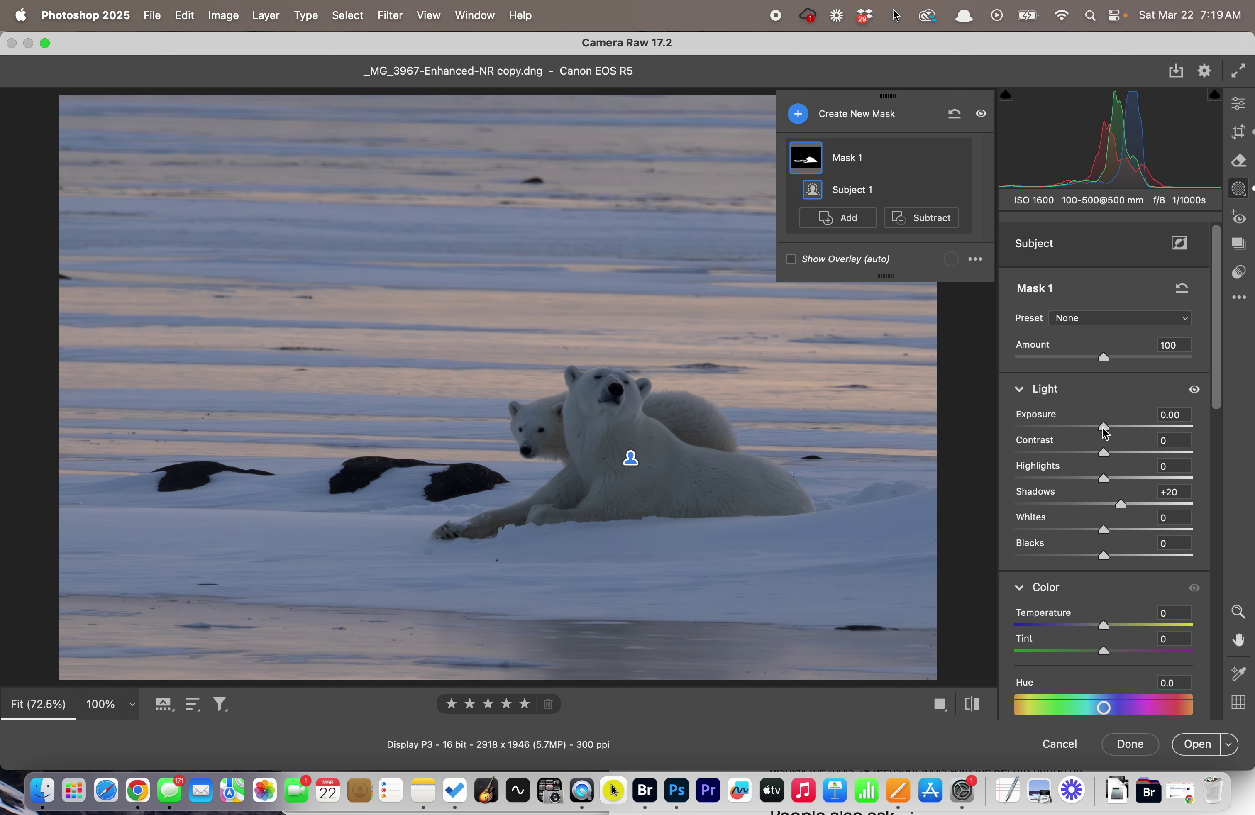
drag(1104, 429, 1112, 430)
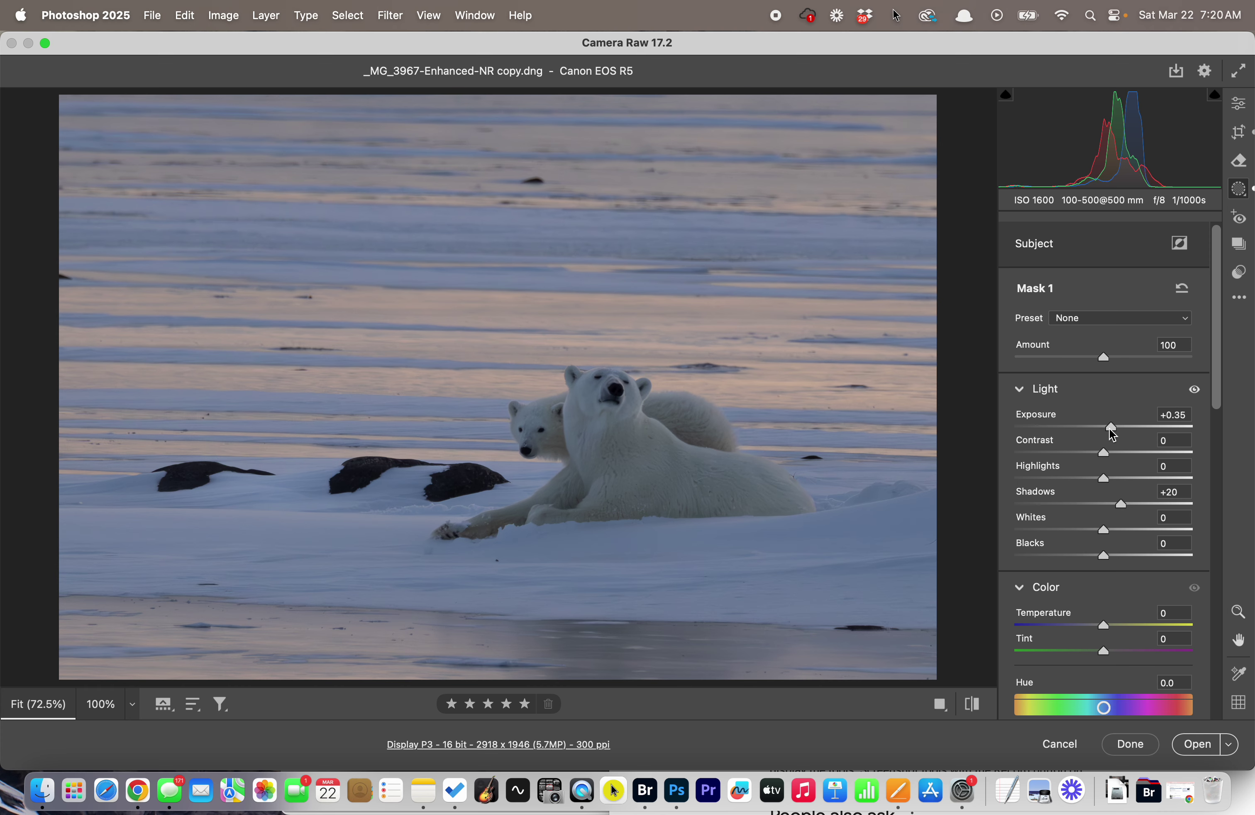
mouse_move(1109, 429)
mouse_down()
mouse_move(1132, 429)
mouse_move(1112, 430)
mouse_up()
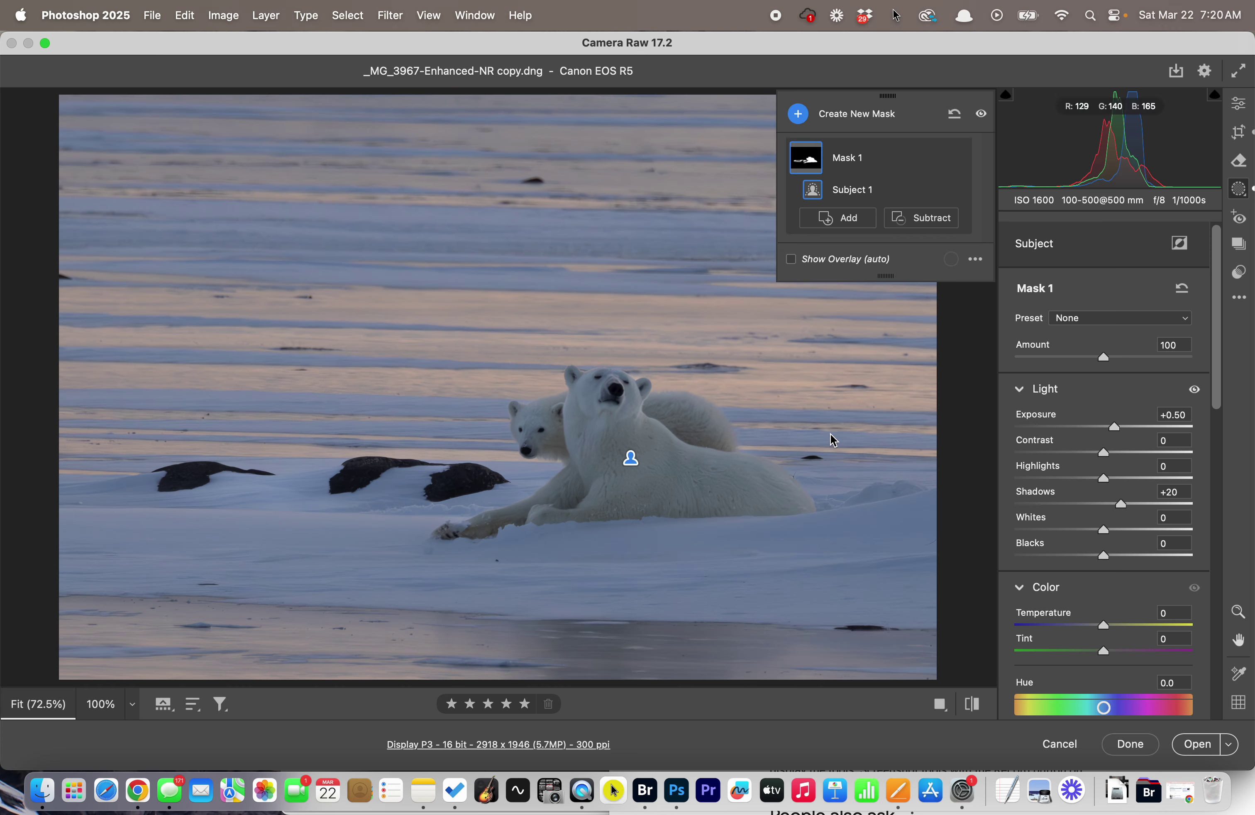
key(e)
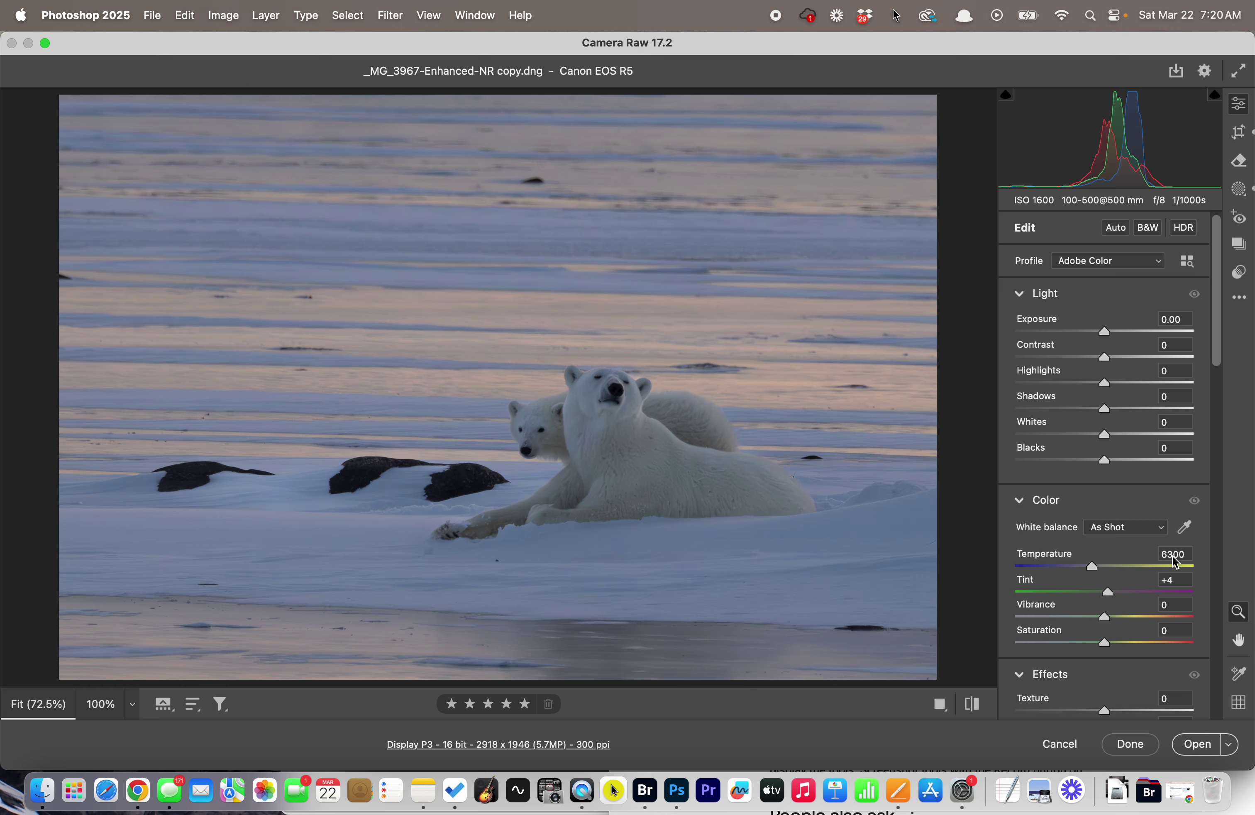
Try cooler white balance temperatures of 5950 and 6200 for the whole photo, then return the temperature to 6300.
drag(1091, 569, 1084, 568)
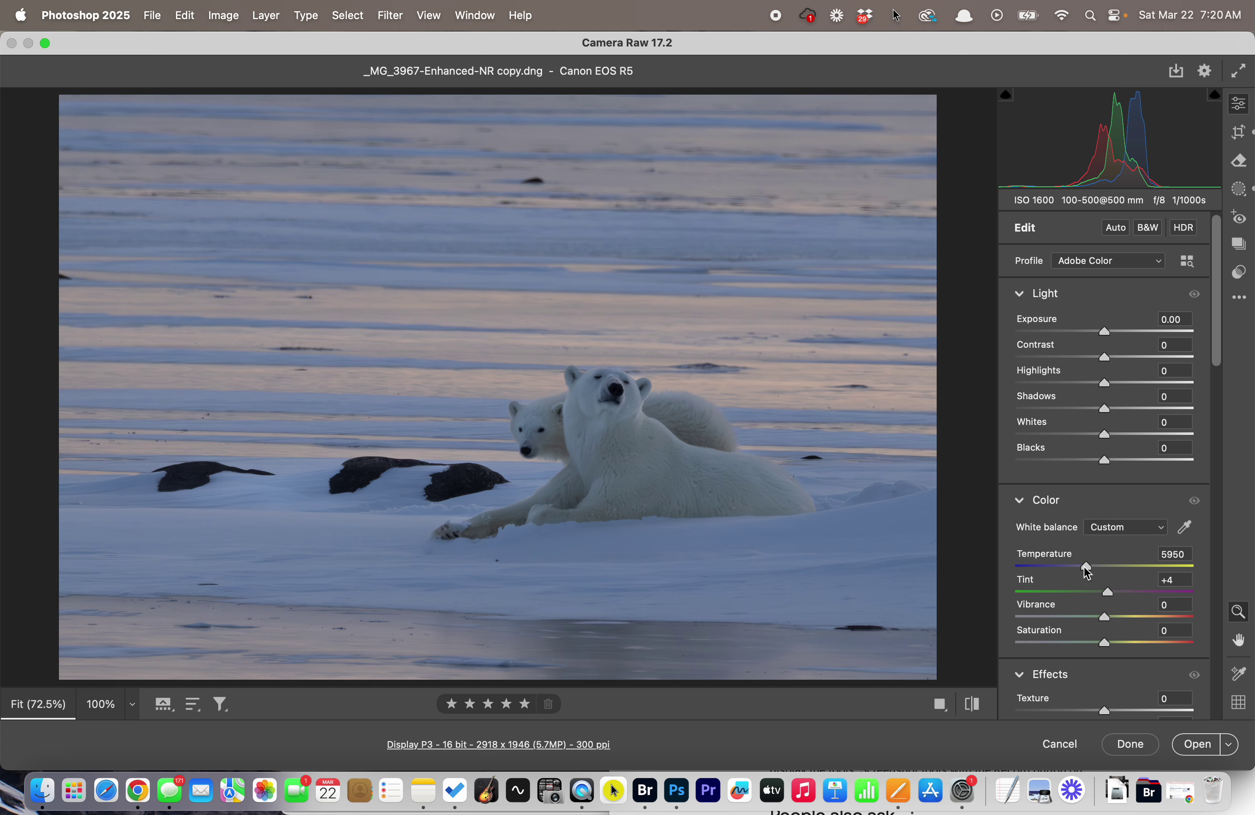
drag(1084, 567, 1088, 567)
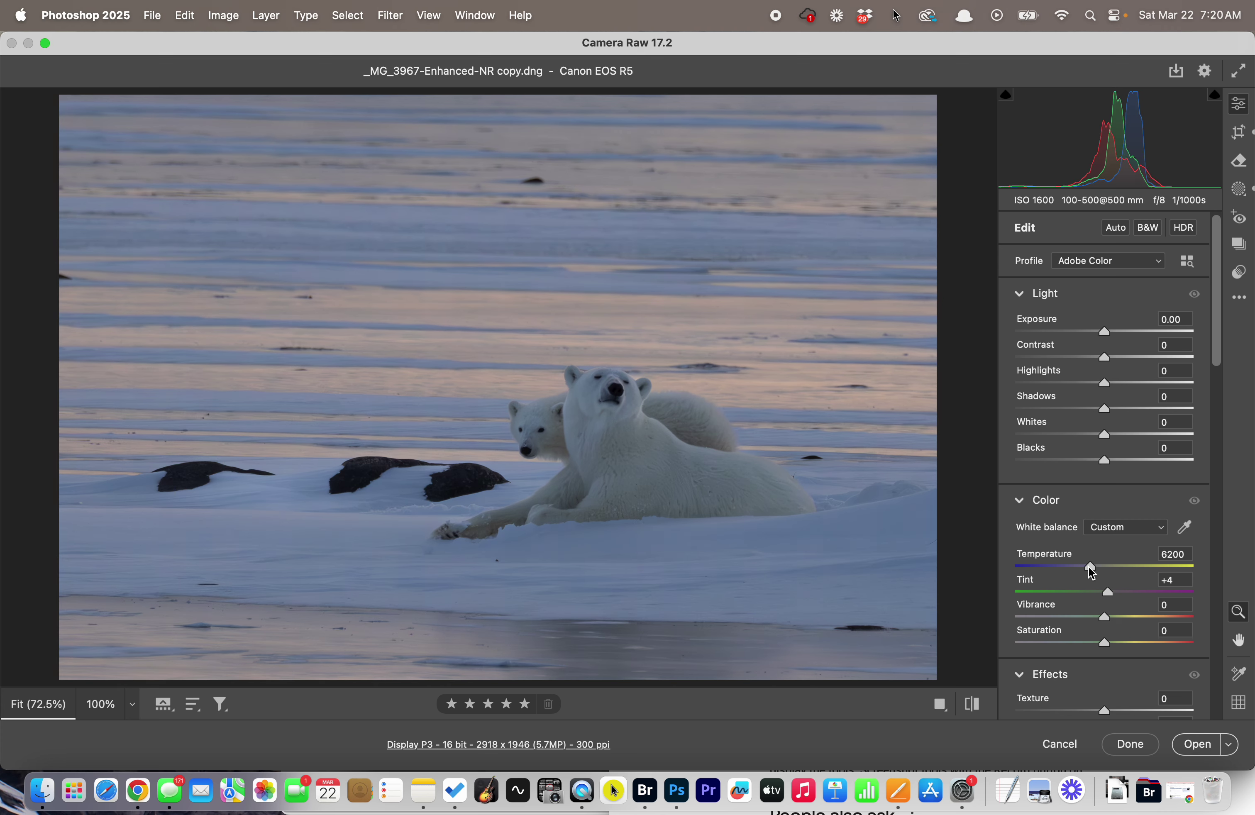
drag(1089, 567, 1091, 567)
Raise the overall exposure of the photo to +0.70.
scroll(1174, 326, up, 4)
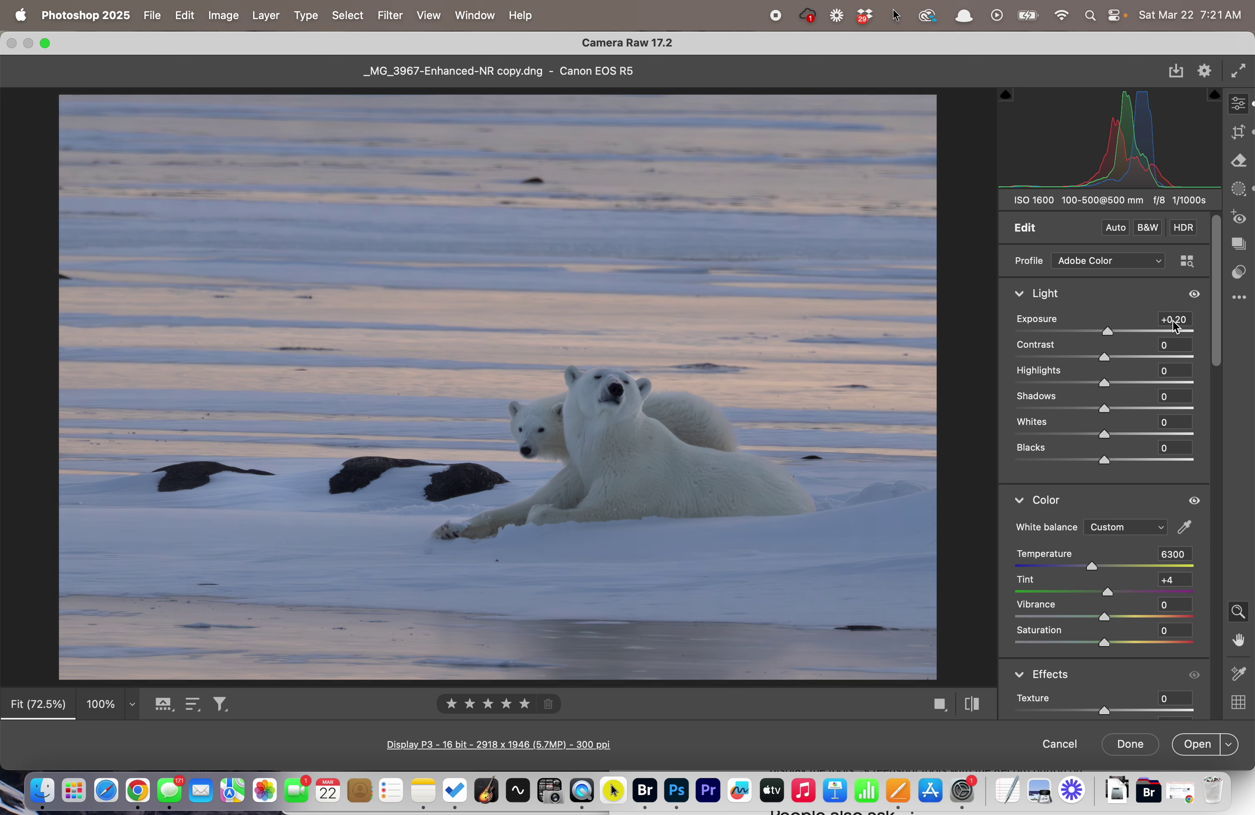
scroll(1175, 326, up, 1)
key(XF86MonBrightnessUp)
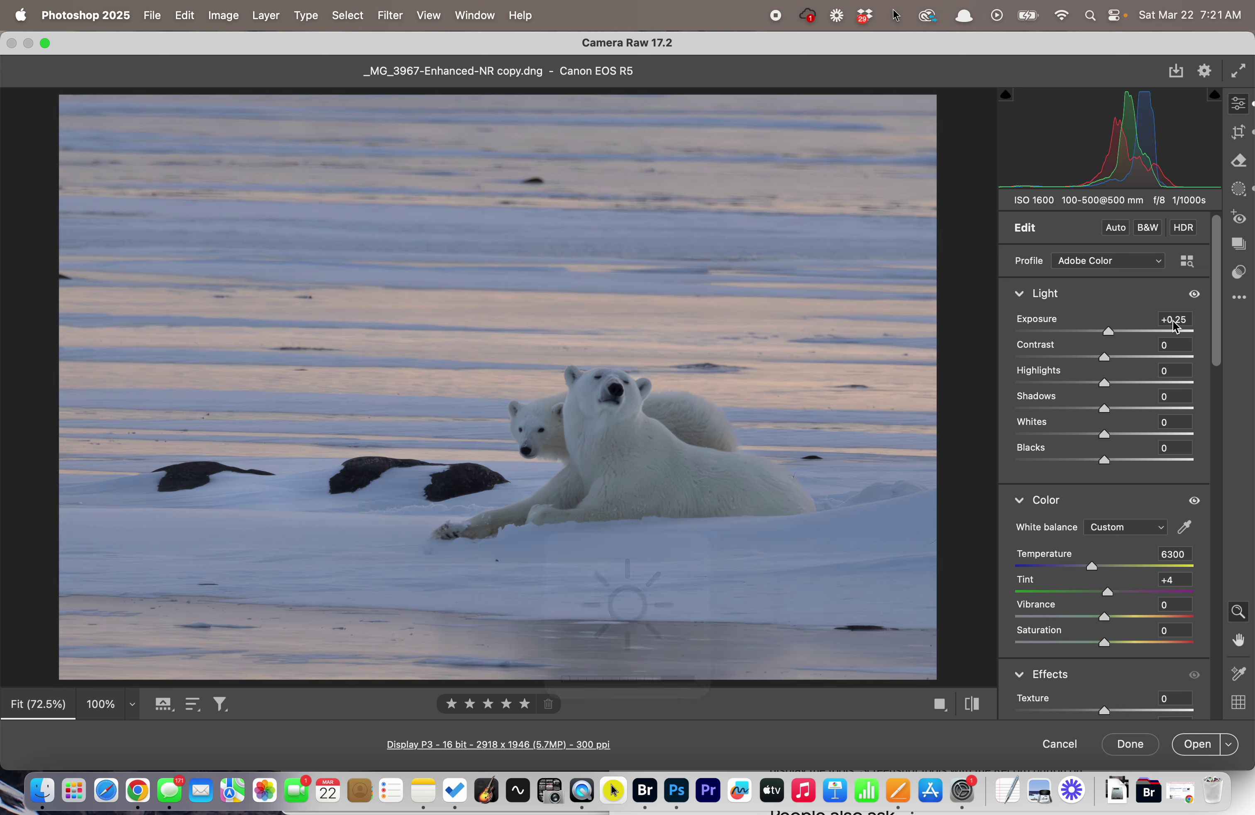
key(XF86MonBrightnessDown)
scroll(1175, 327, up, 5)
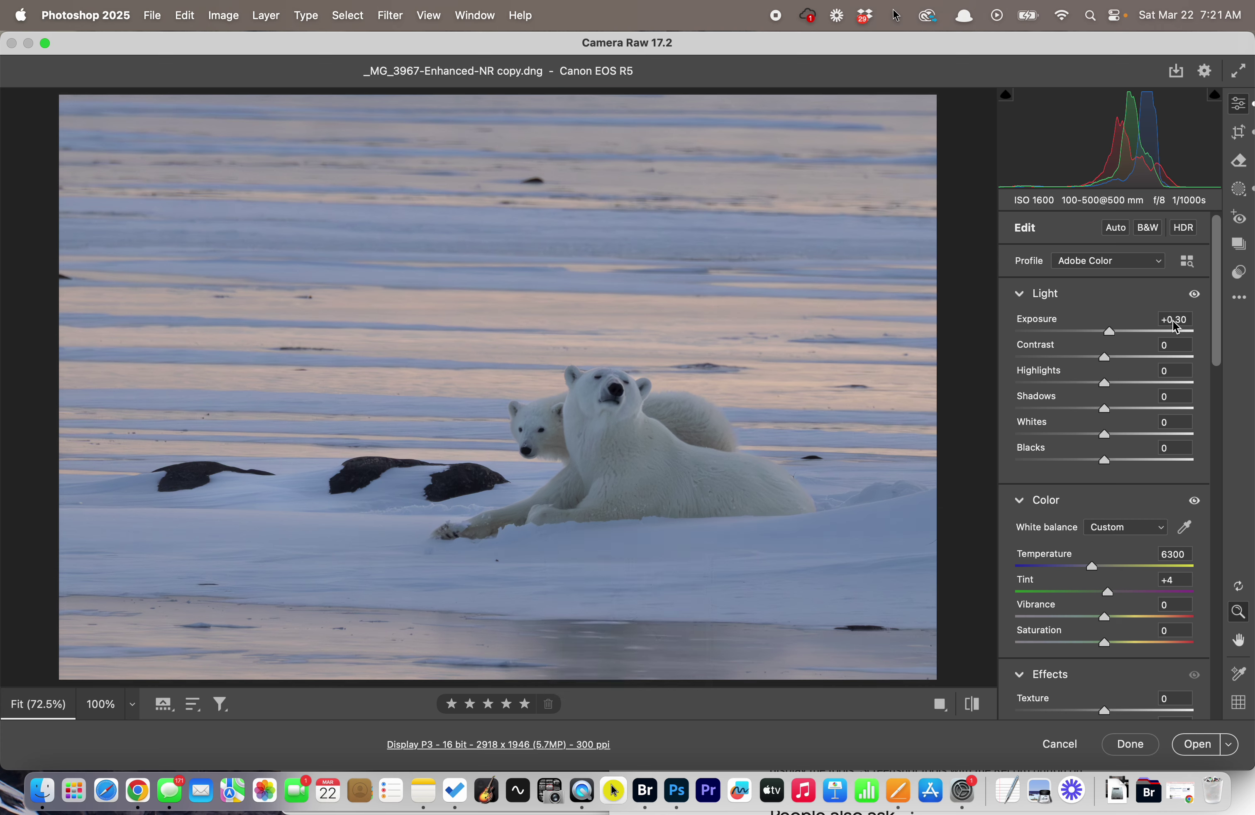
scroll(1175, 327, up, 3)
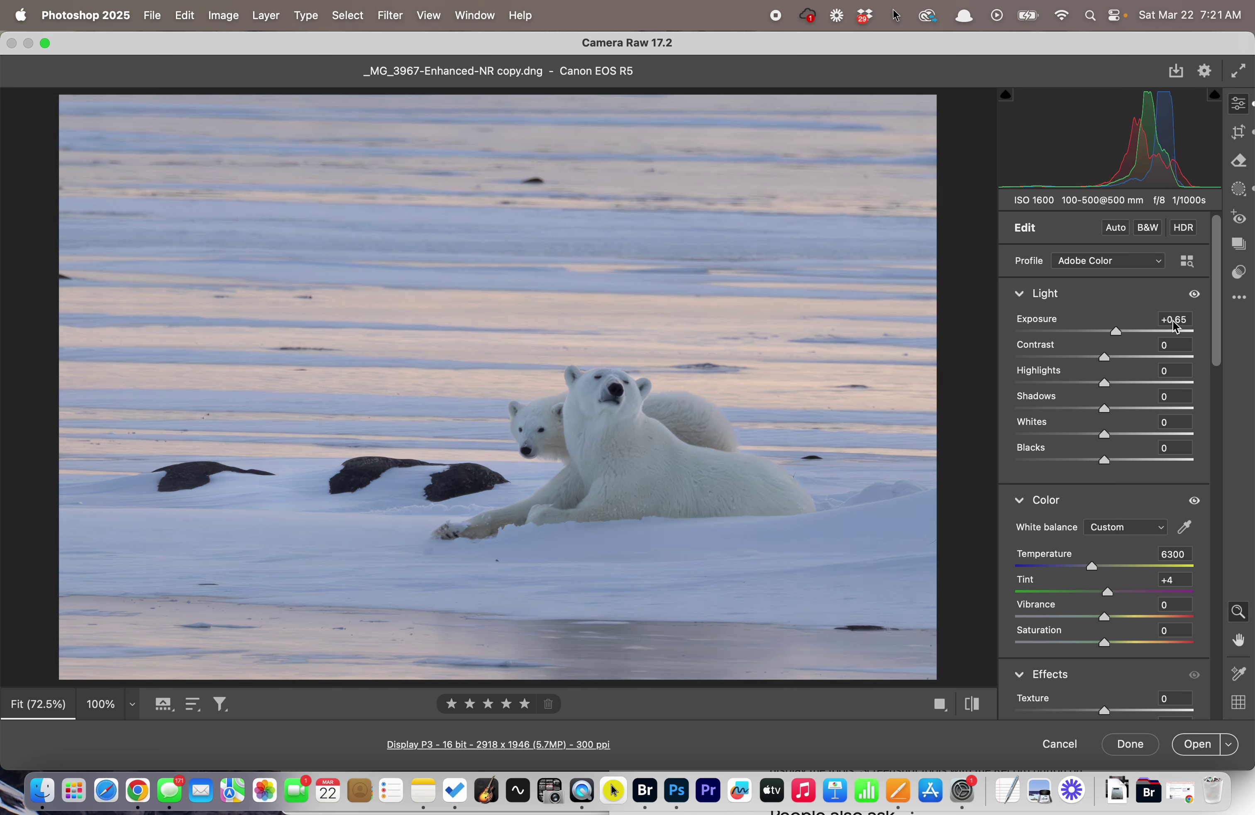
scroll(1172, 321, up, 2)
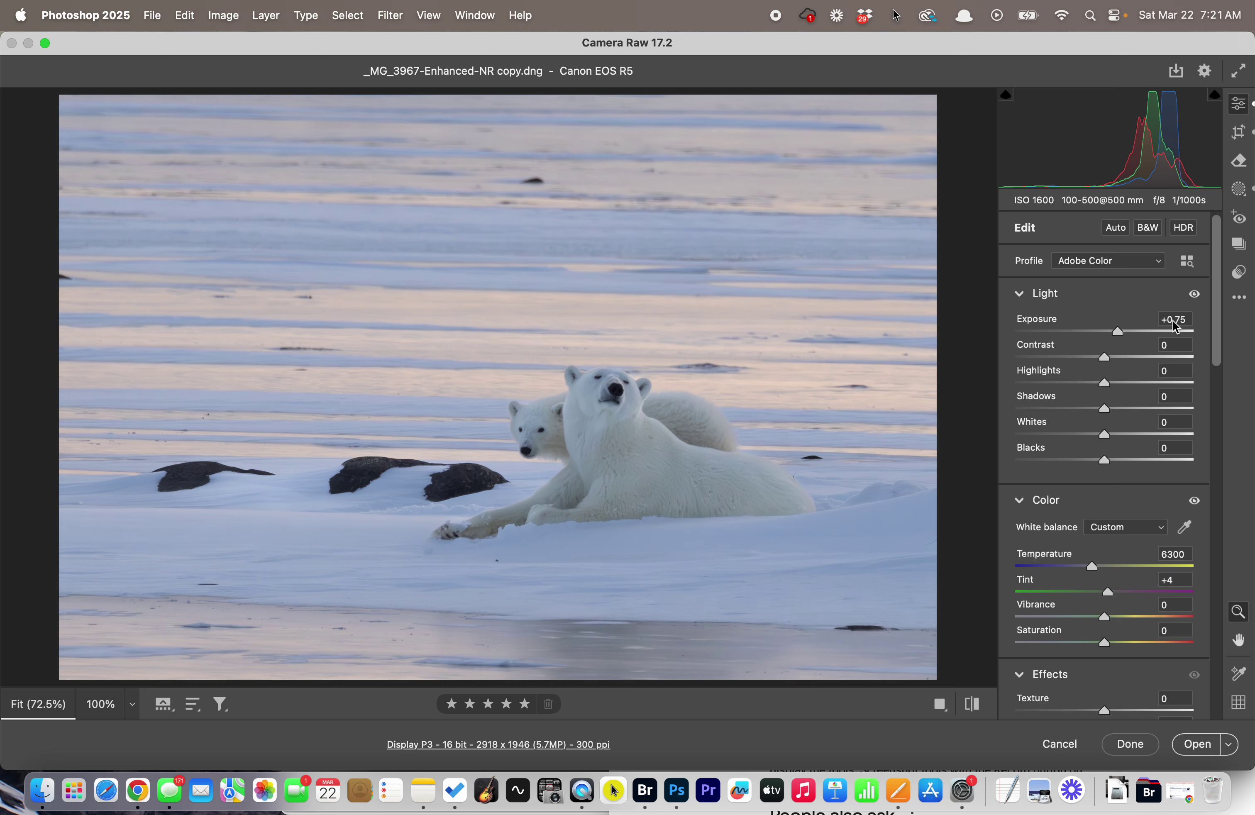
scroll(1172, 320, up, 1)
scroll(1172, 320, down, 2)
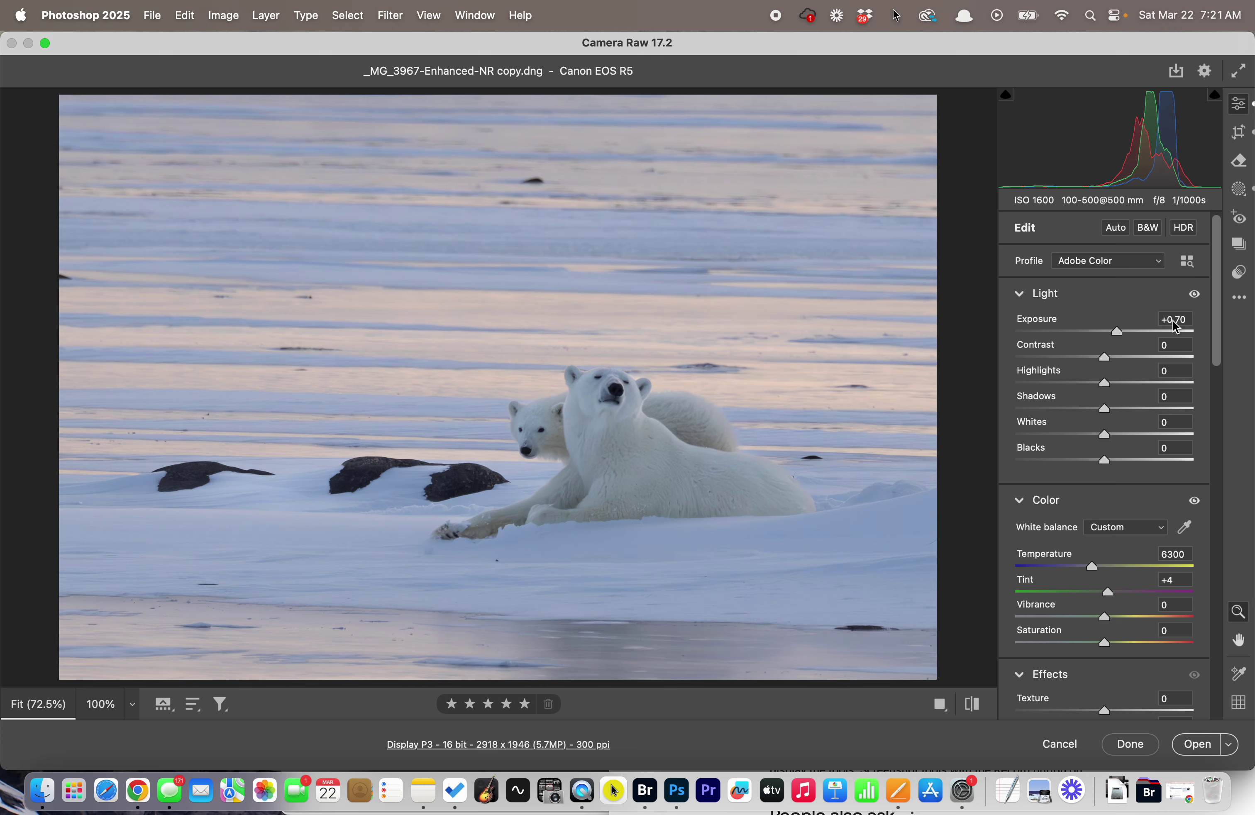
Set the photo's overall vibrance to +20 and saturation to +10.
scroll(1119, 391, down, 1)
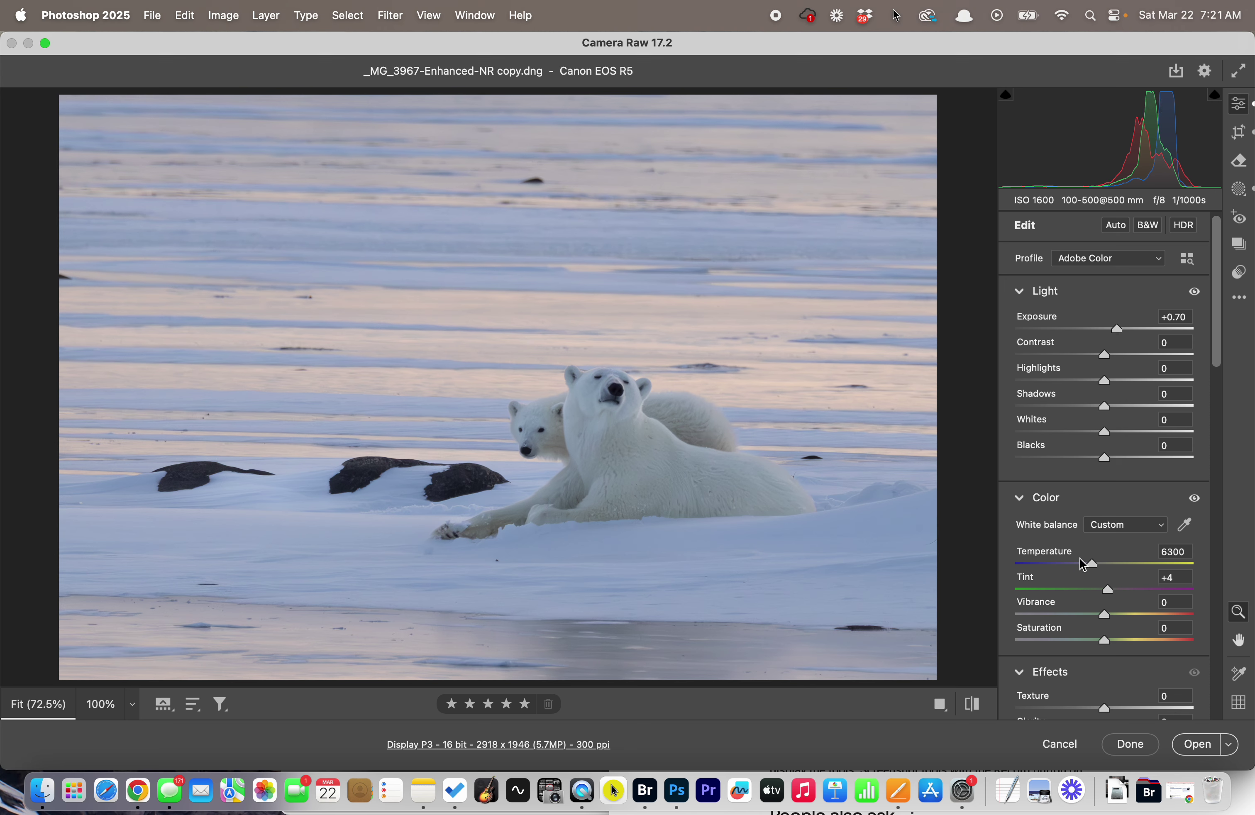
scroll(1166, 500, down, 5)
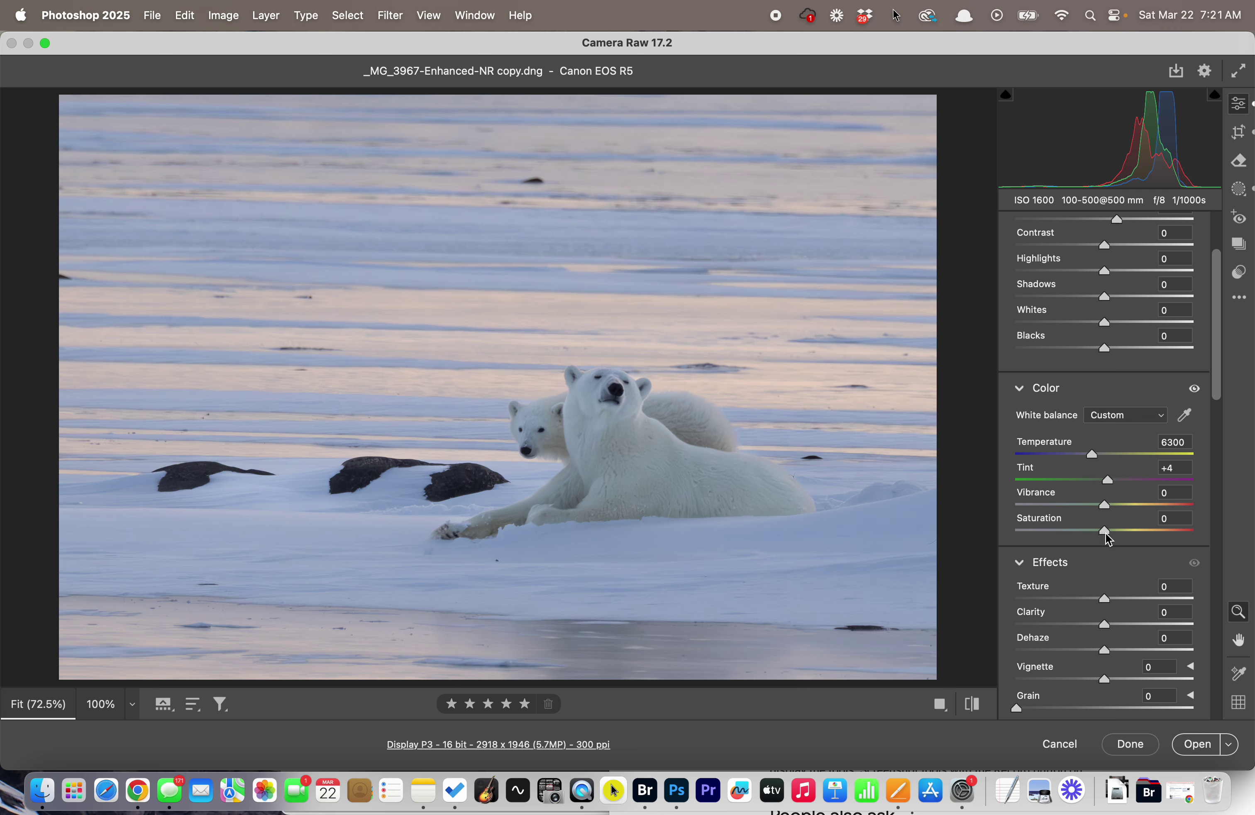
mouse_move(1107, 534)
mouse_down()
mouse_move(1154, 531)
mouse_move(1105, 530)
mouse_move(1117, 505)
mouse_move(1164, 506)
mouse_move(1122, 507)
mouse_move(1109, 533)
mouse_up()
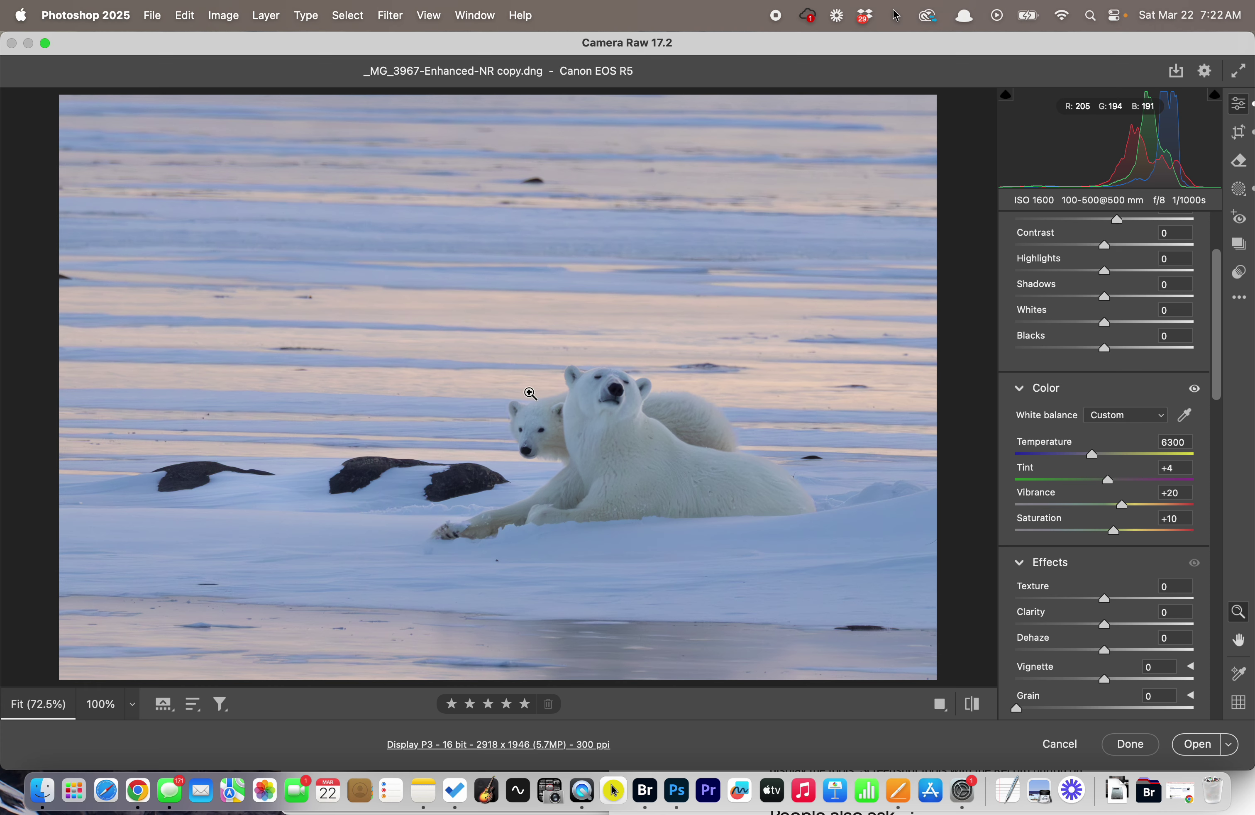
Set the vignette effect to +1.
scroll(1123, 511, down, 1)
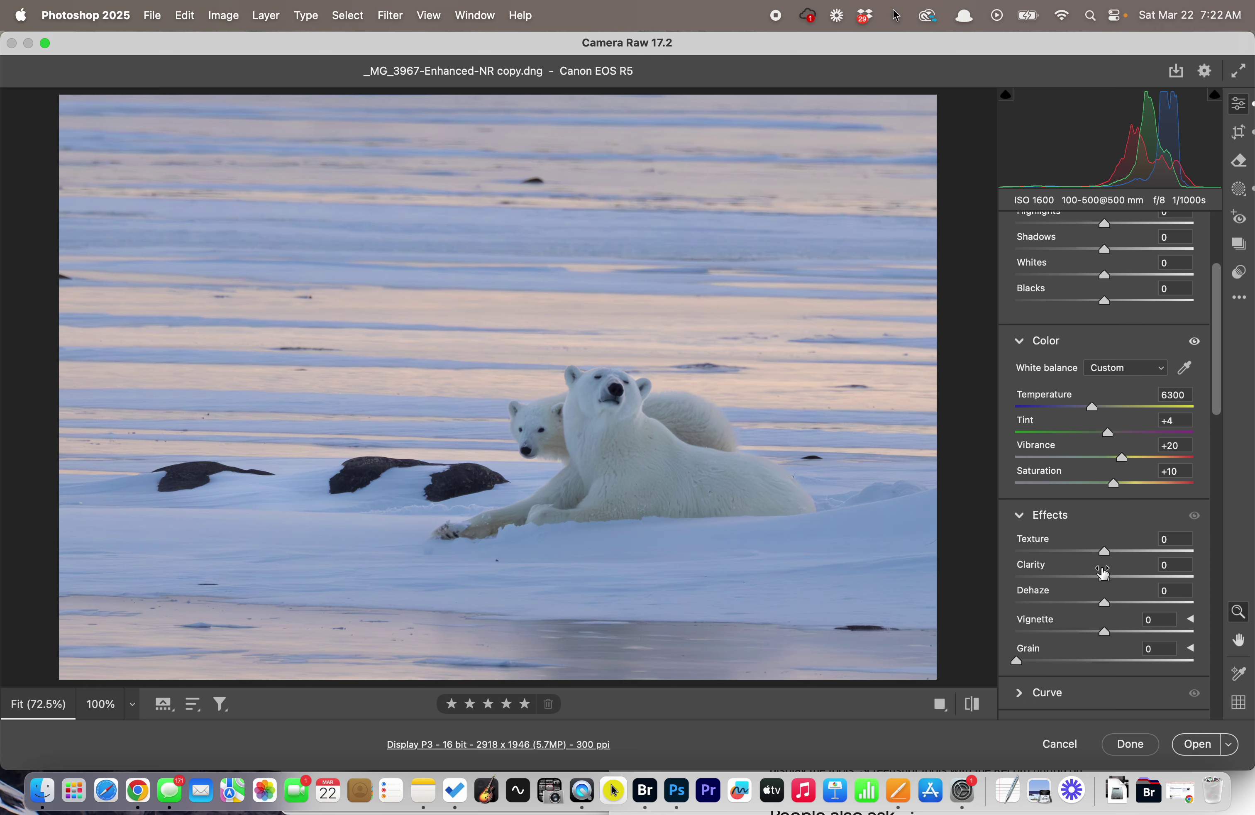
mouse_move(1104, 631)
mouse_down()
mouse_move(1080, 628)
mouse_move(1104, 626)
mouse_up()
scroll(1087, 523, down, 1)
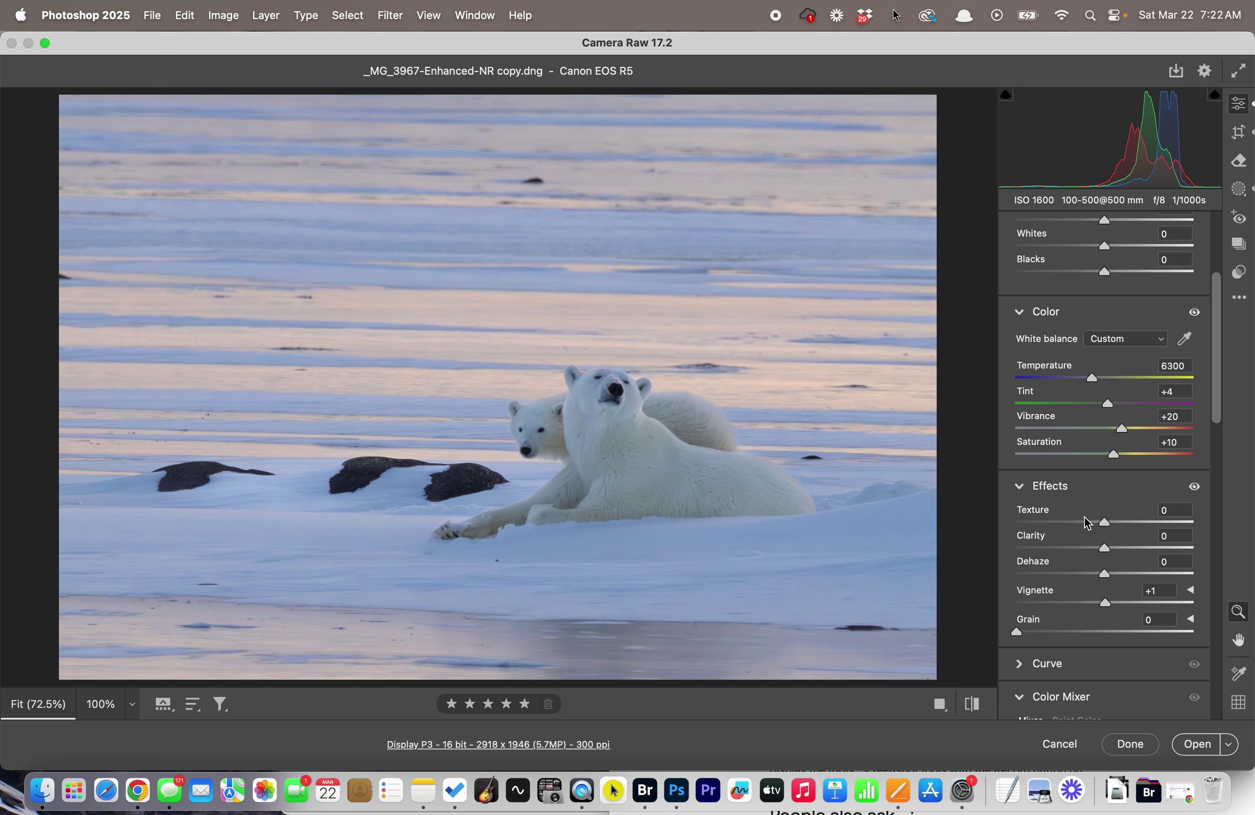
Darken the surroundings with an inverted radial gradient mask centred on the bears, setting its exposure to -0.50.
key(j)
drag(448, 330, 782, 529)
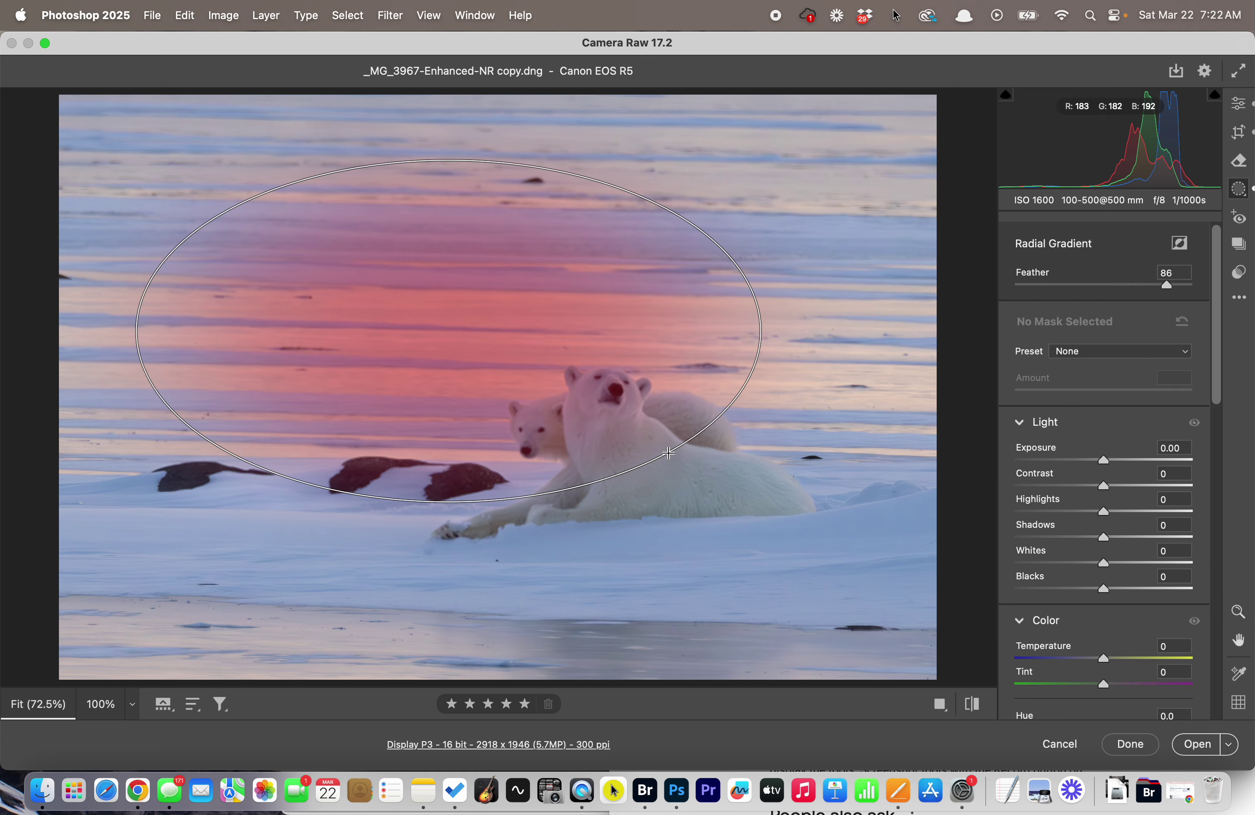
drag(595, 410, 733, 501)
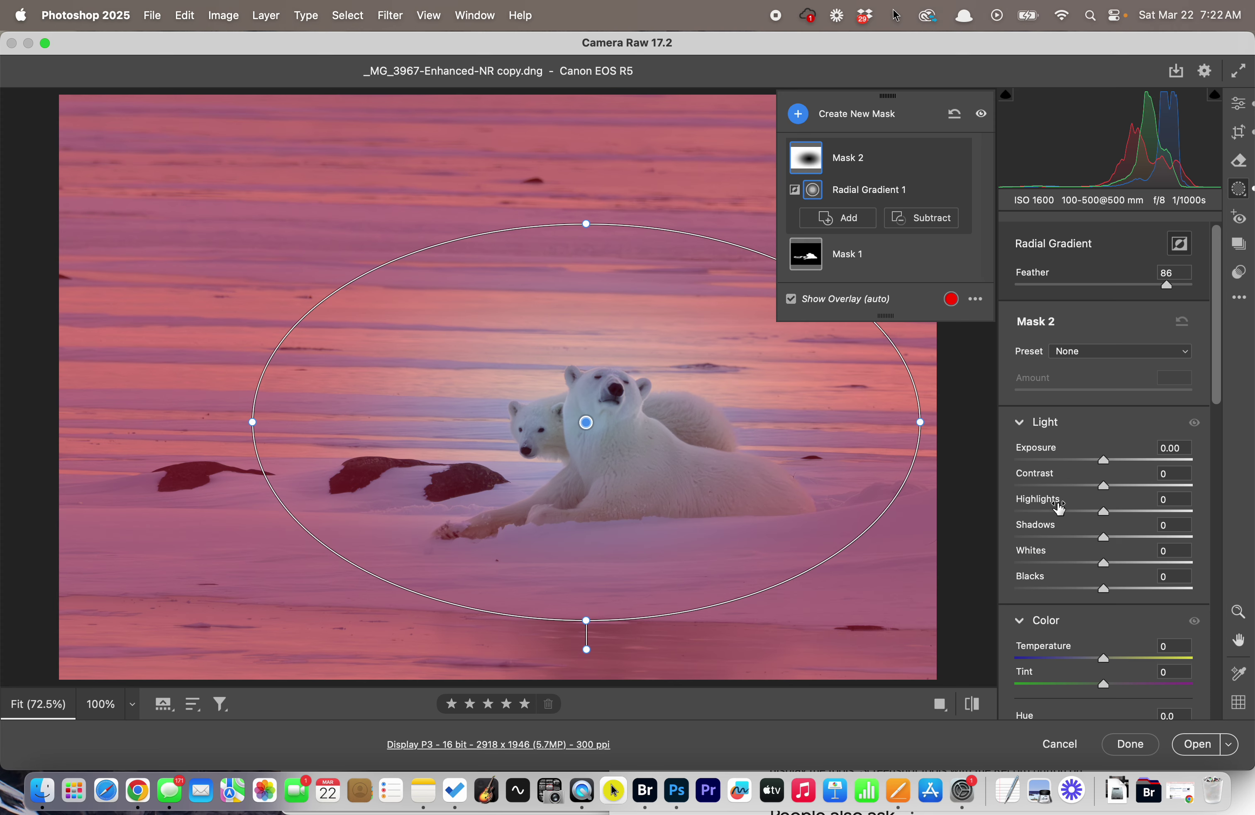
click(1104, 460)
drag(1104, 458, 1093, 459)
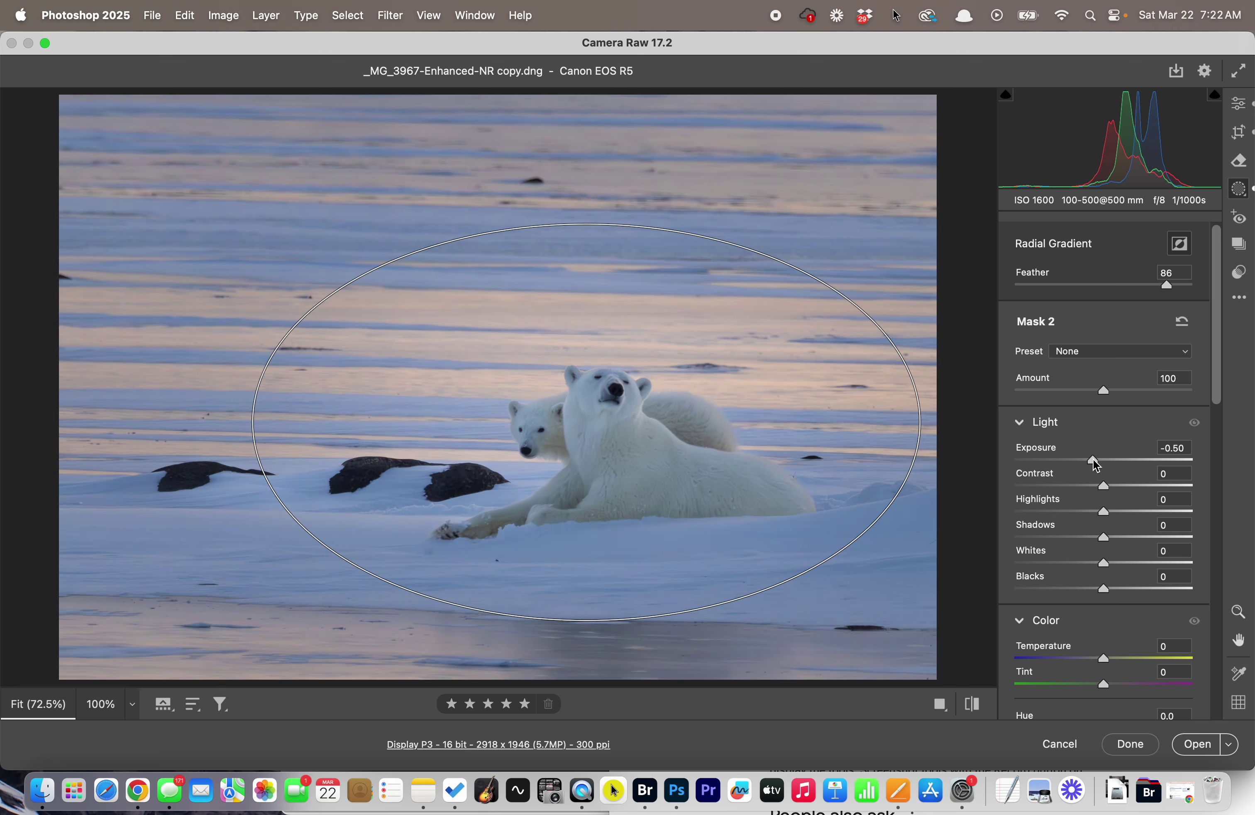
key(e)
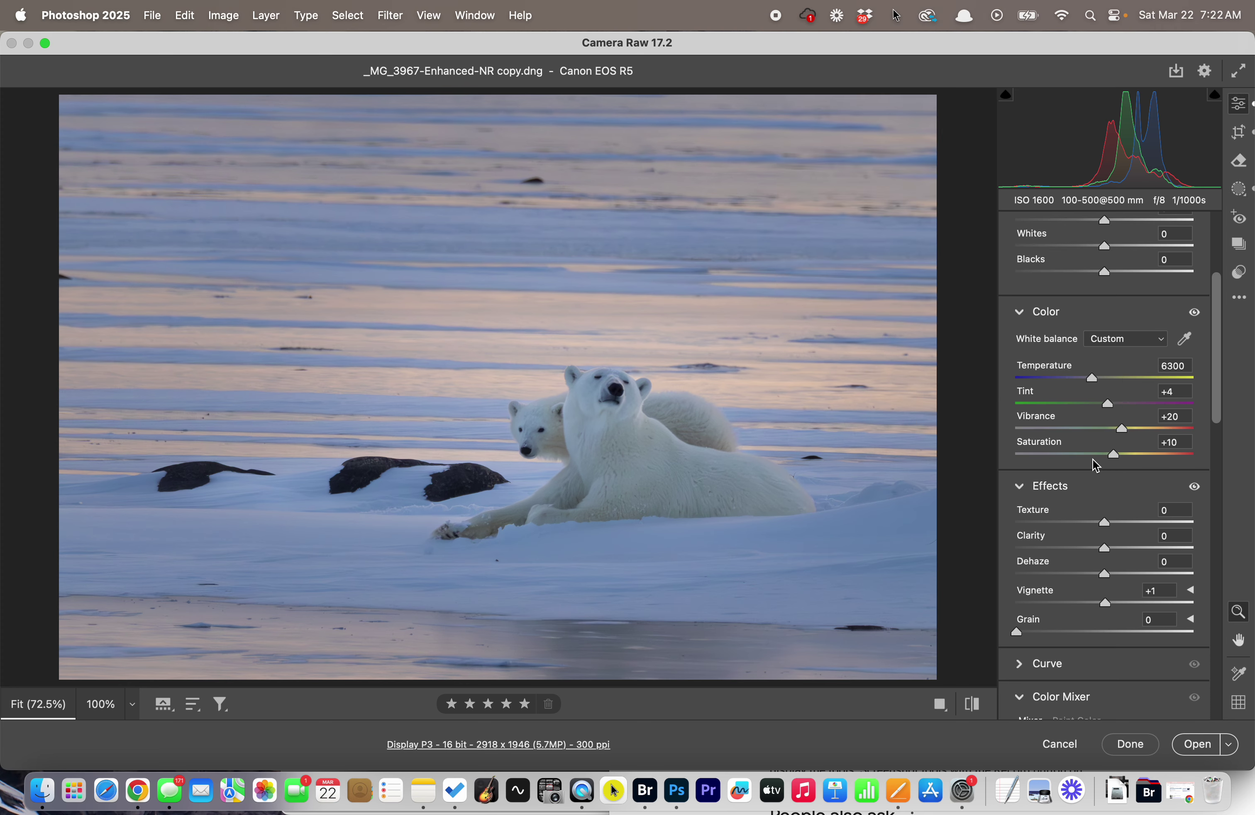
Set the photo's overall exposure to +1.00.
scroll(1090, 426, up, 5)
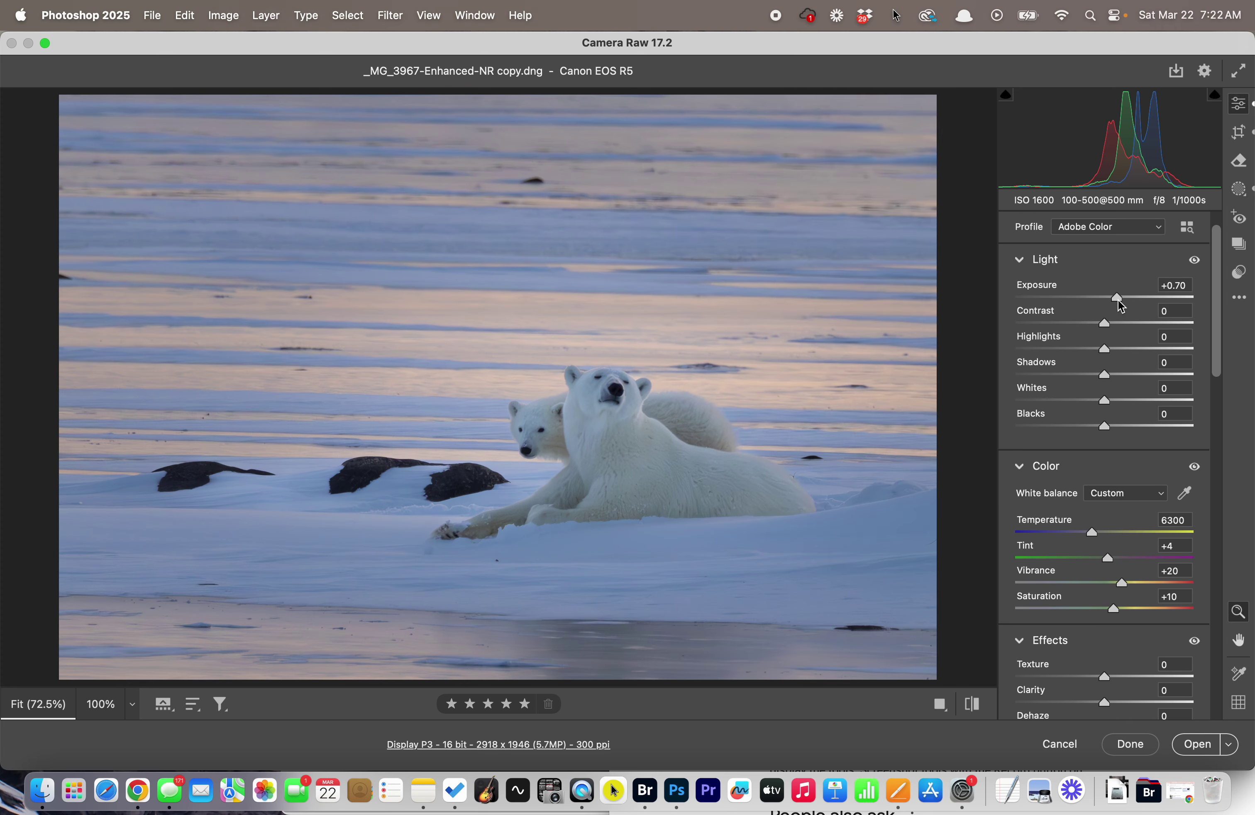
drag(1117, 300, 1122, 302)
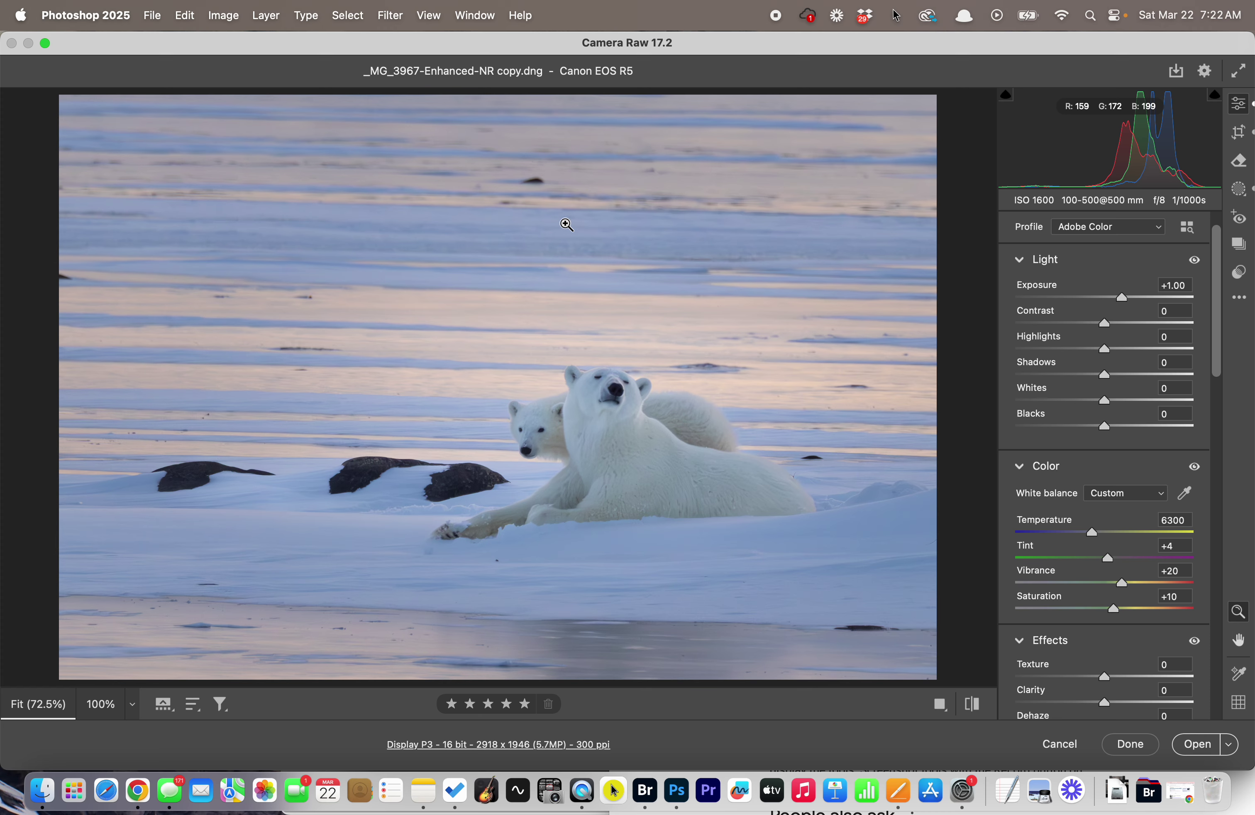
Add a linear gradient mask from the upper ice down to the bears and set its temperature to +13.
key(g)
drag(541, 163, 541, 493)
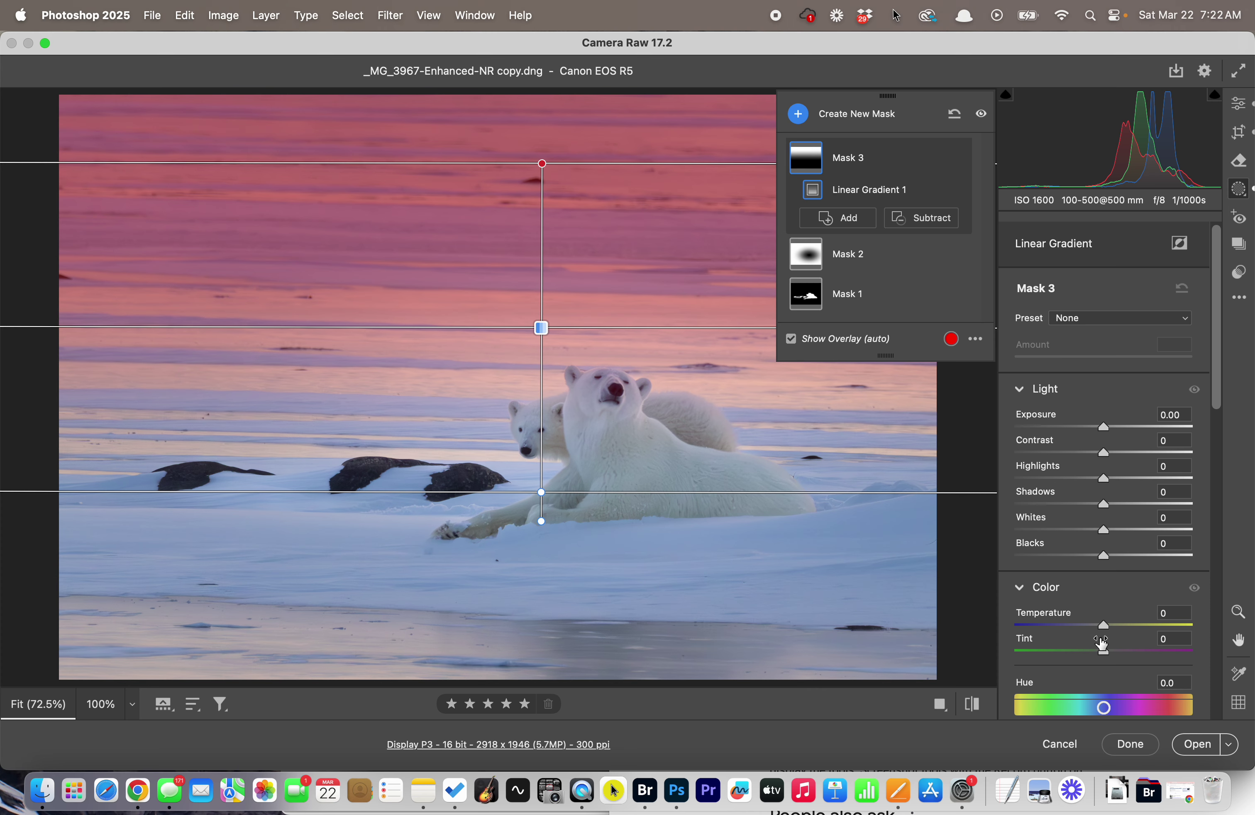
mouse_move(1103, 626)
mouse_down()
mouse_move(1126, 628)
mouse_move(1071, 630)
mouse_move(1114, 630)
mouse_up()
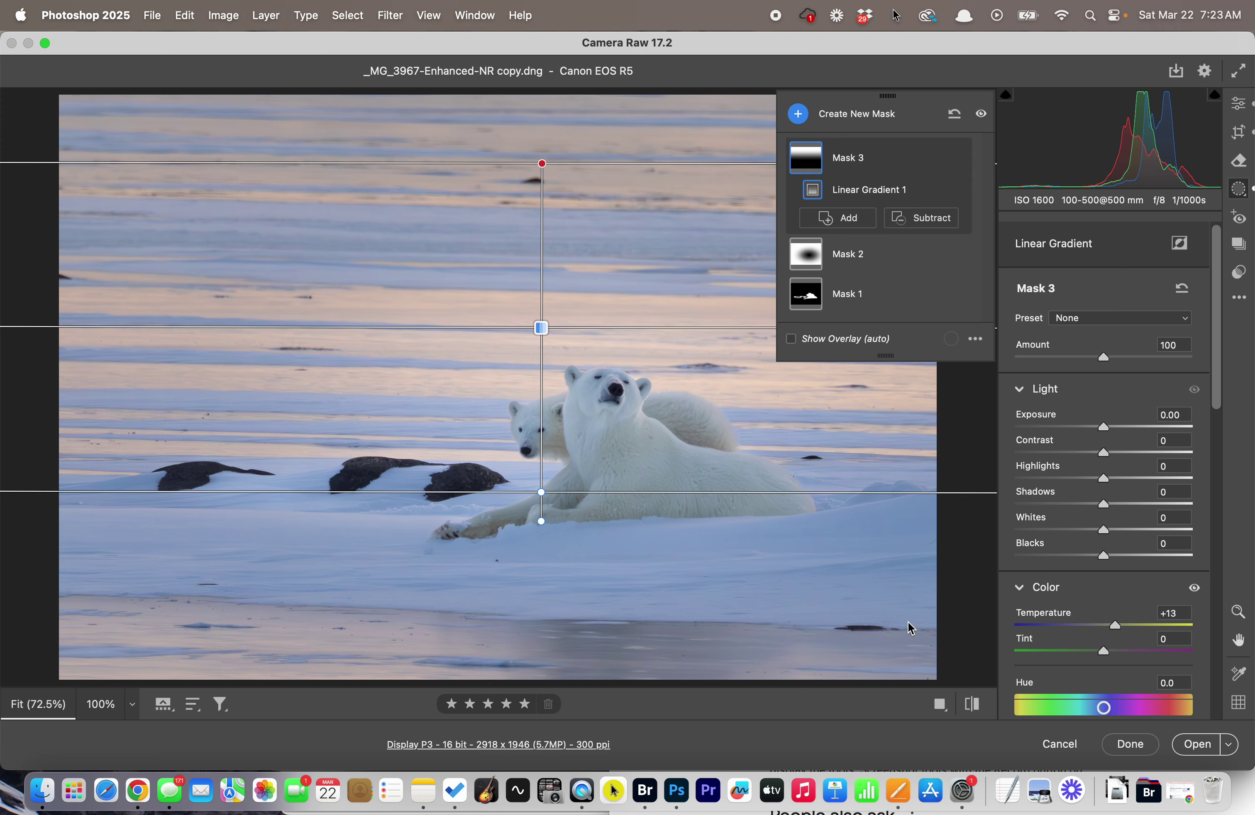
key(e)
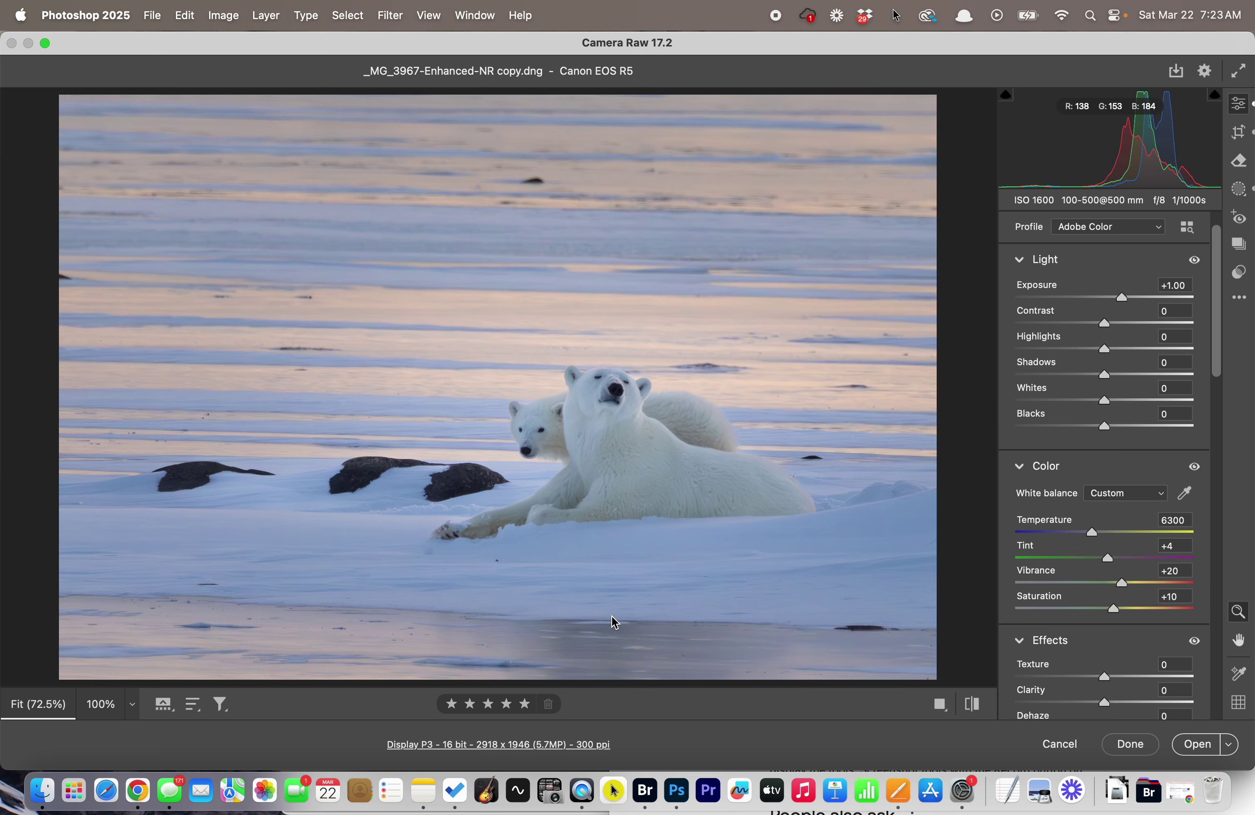
Add a linear gradient mask rising from the photo's lower edge to the bears' paws and set its exposure to -0.25.
key(g)
drag(534, 656, 534, 517)
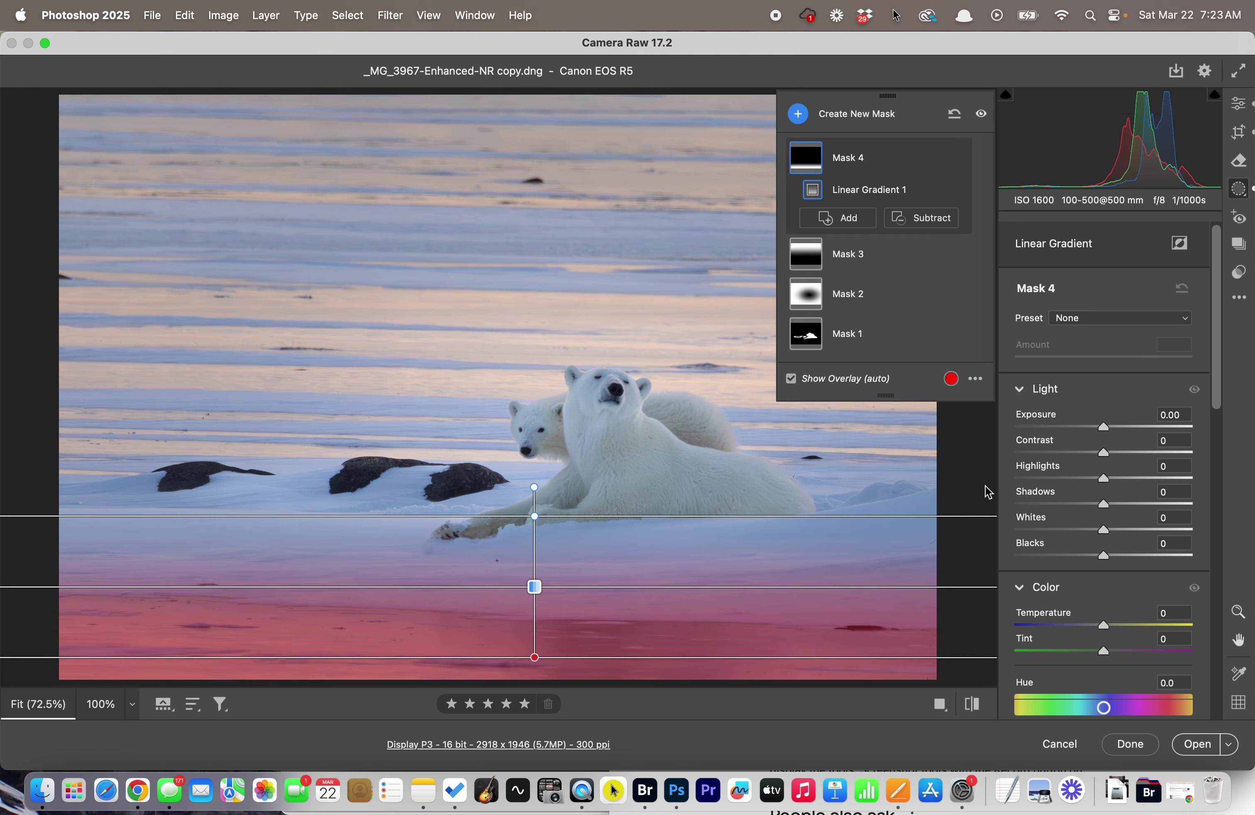
drag(1104, 433, 1096, 427)
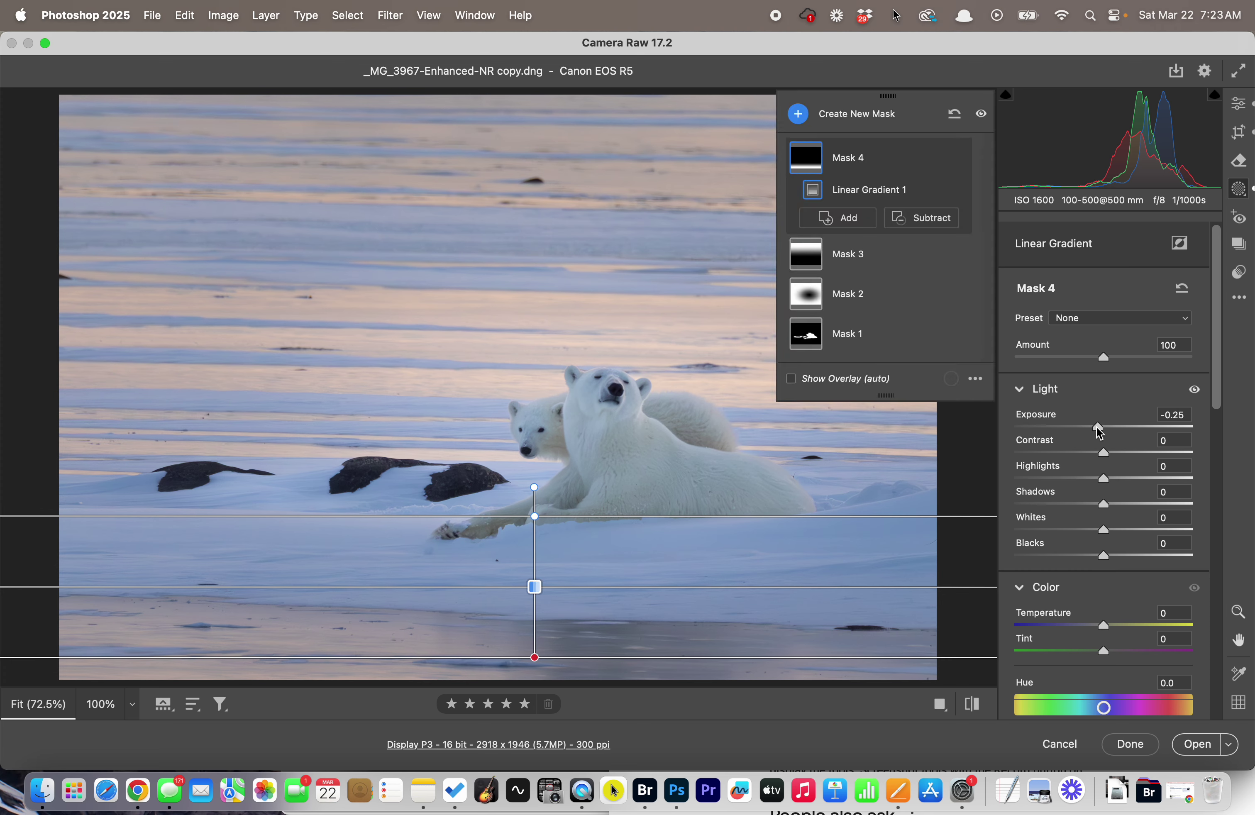
key(e)
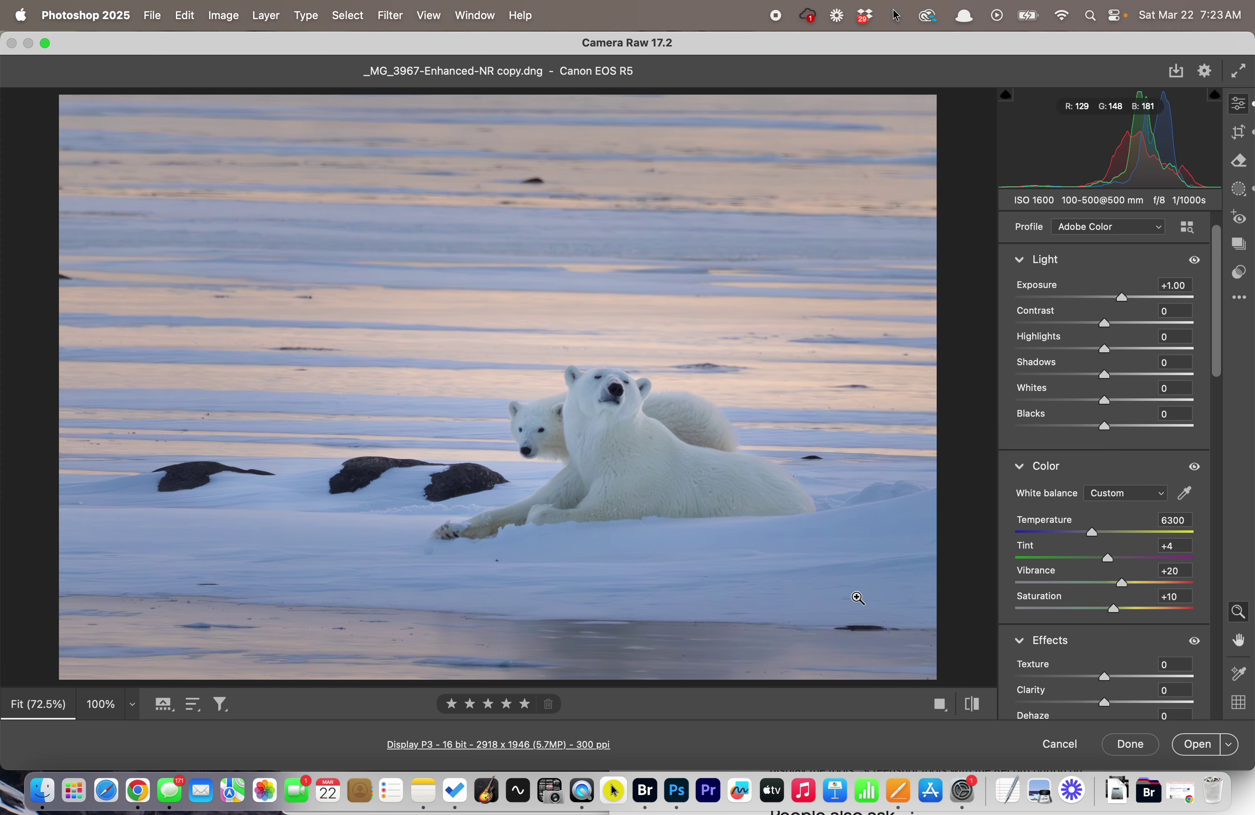
drag(603, 456, 593, 486)
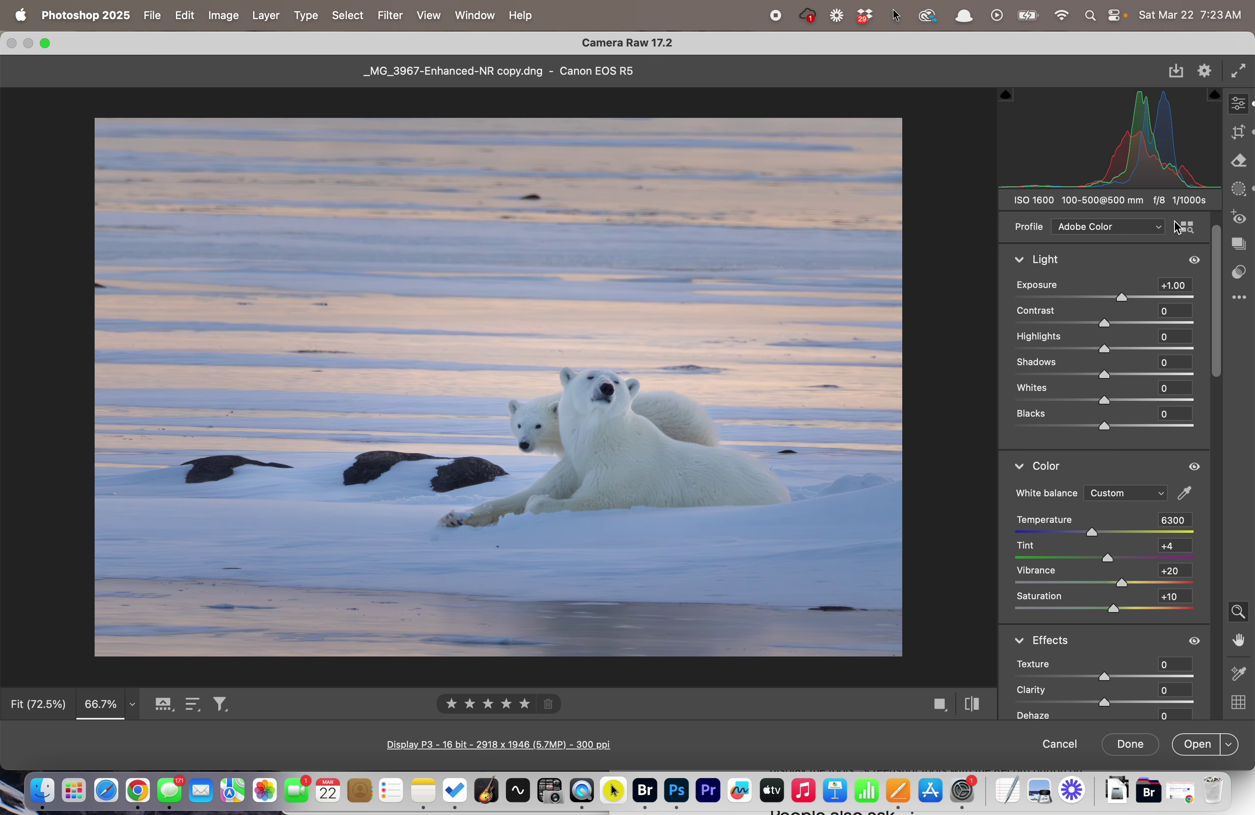
Add a subject mask covering the two bears and set its contrast to +13.
click(1240, 189)
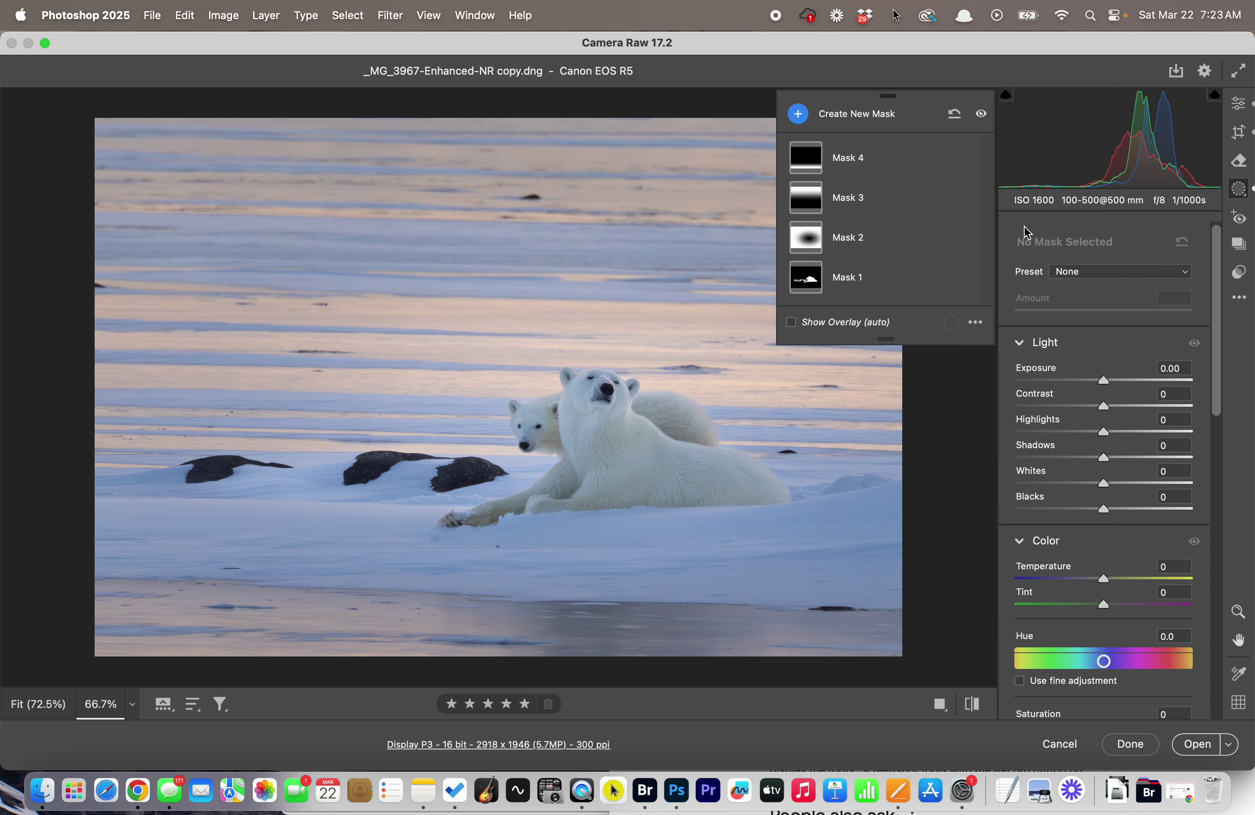
click(848, 126)
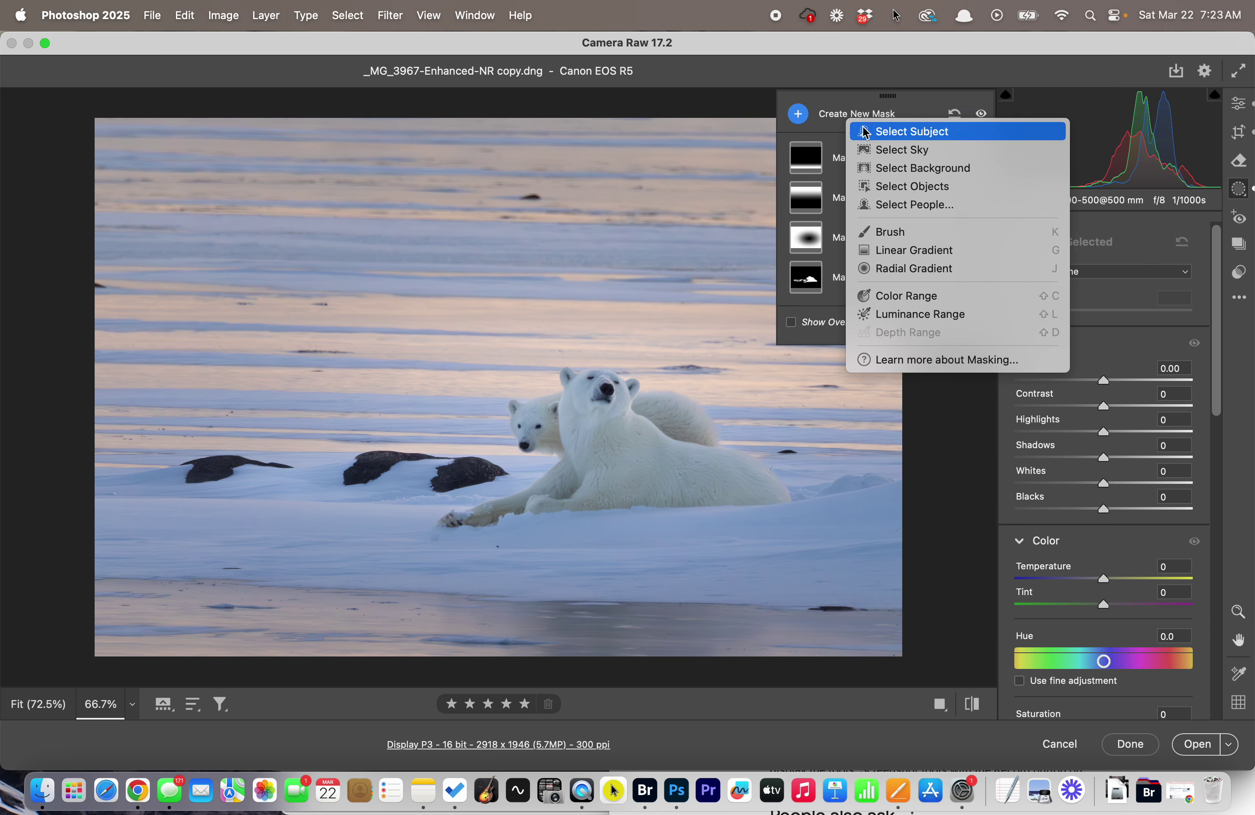
click(910, 130)
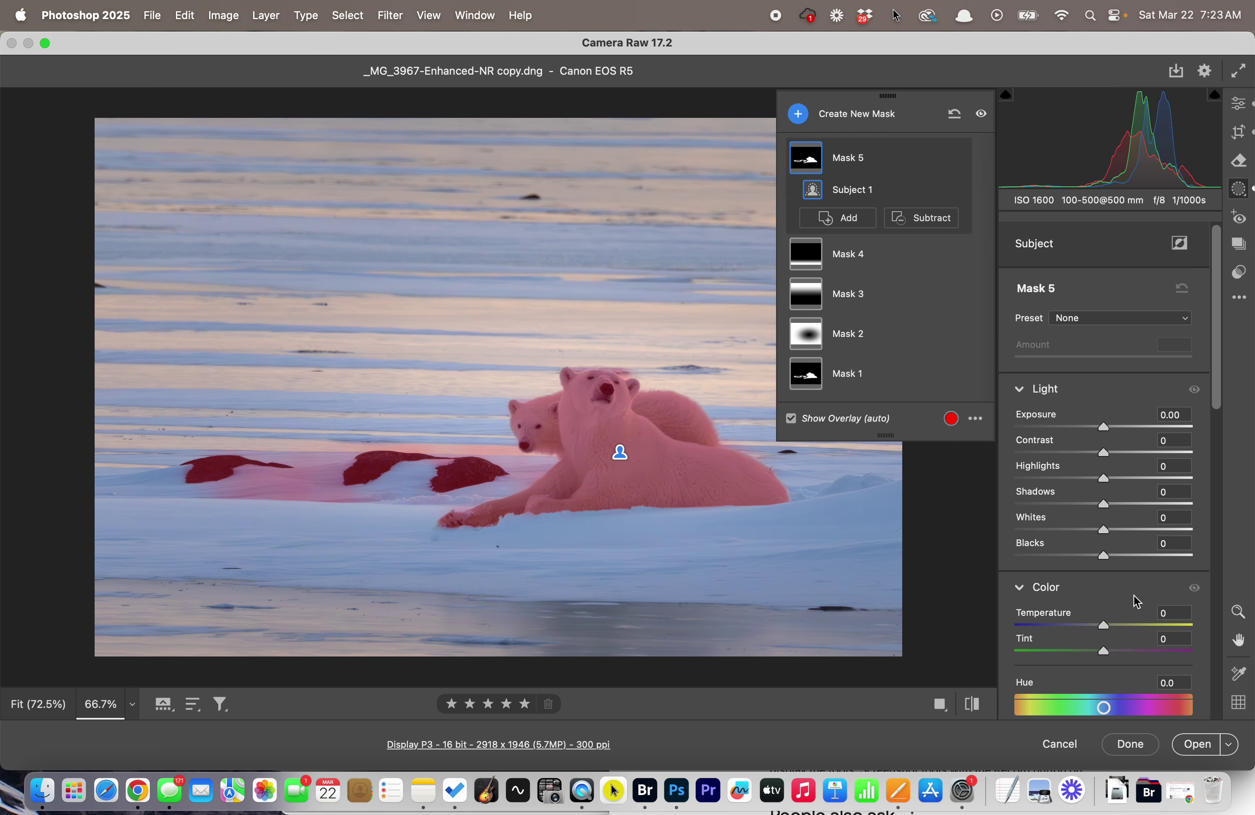
drag(1103, 453, 1128, 457)
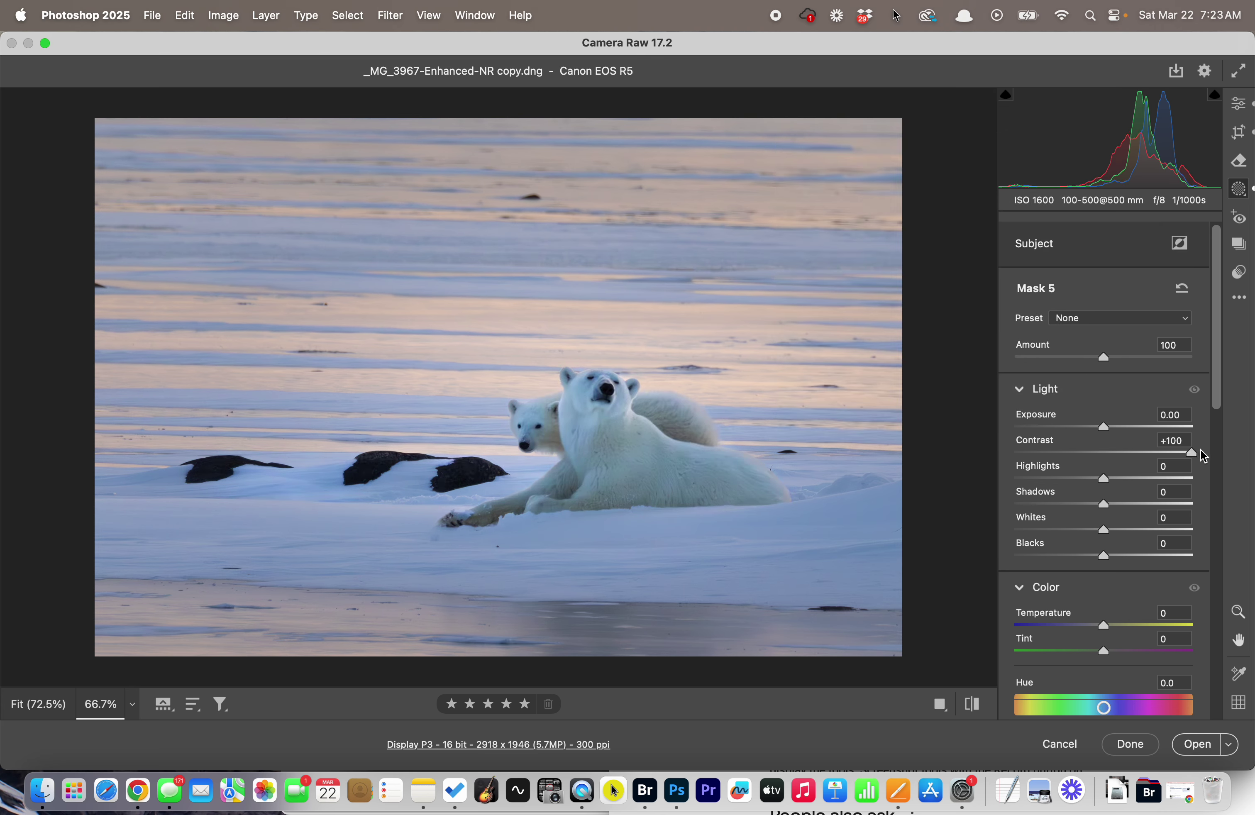
drag(1194, 455, 1115, 455)
Set the new bear mask's clarity to +12 and its texture to +10.
scroll(1095, 498, down, 5)
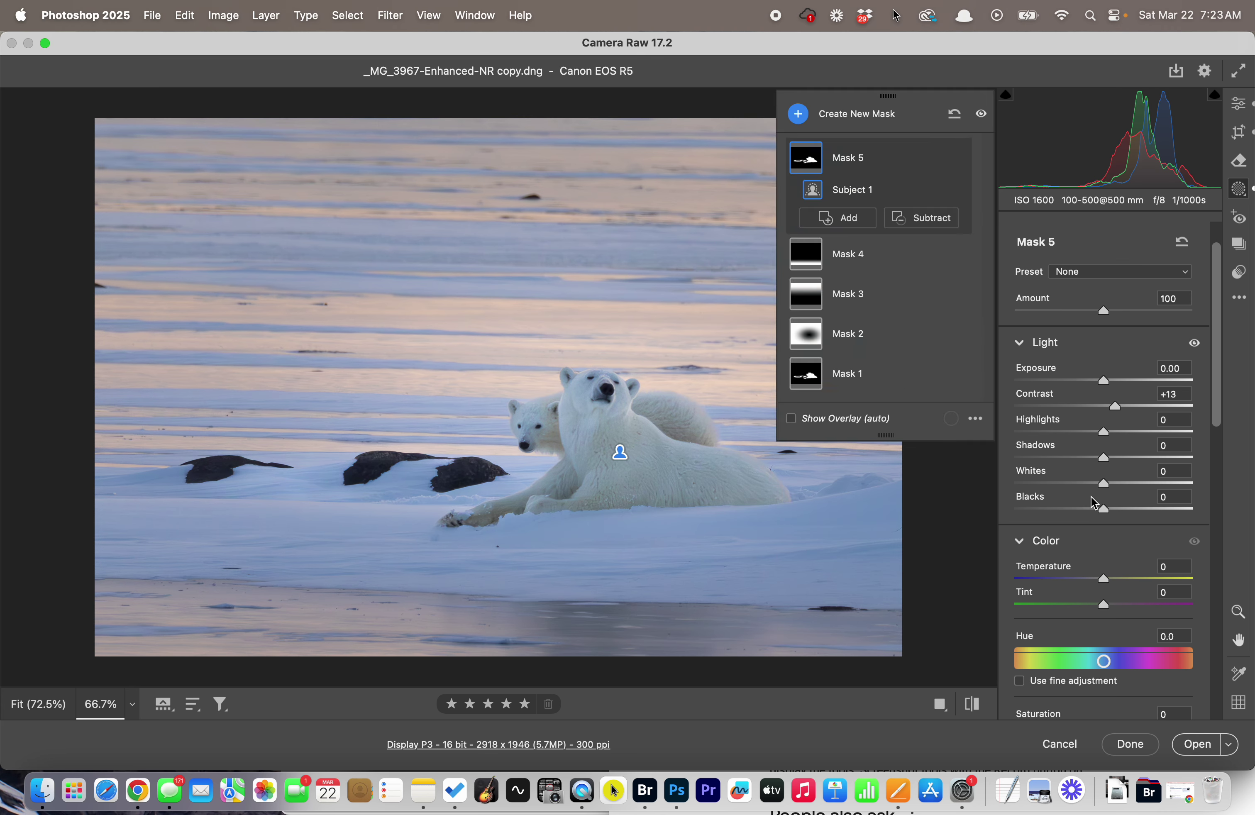
scroll(1089, 507, down, 3)
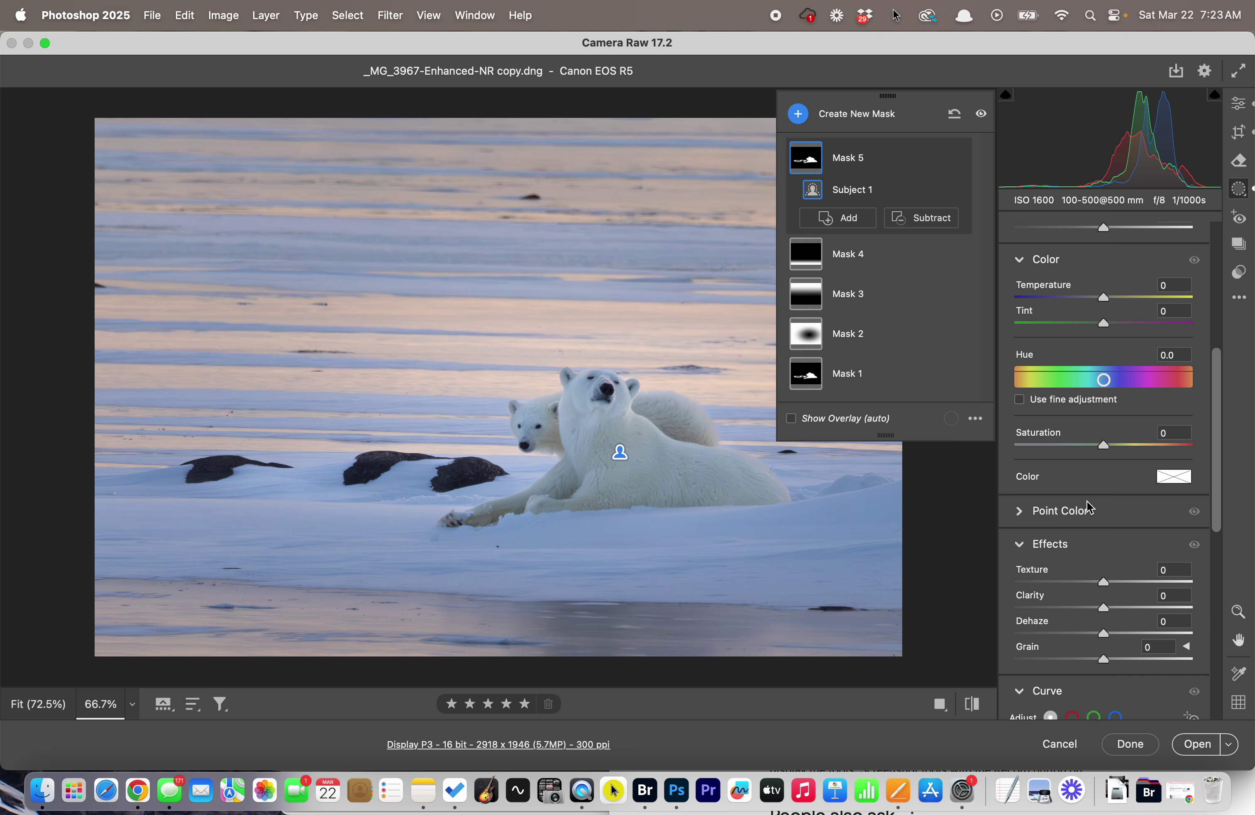
mouse_move(1103, 559)
mouse_down()
mouse_move(1122, 559)
mouse_move(1114, 535)
mouse_up()
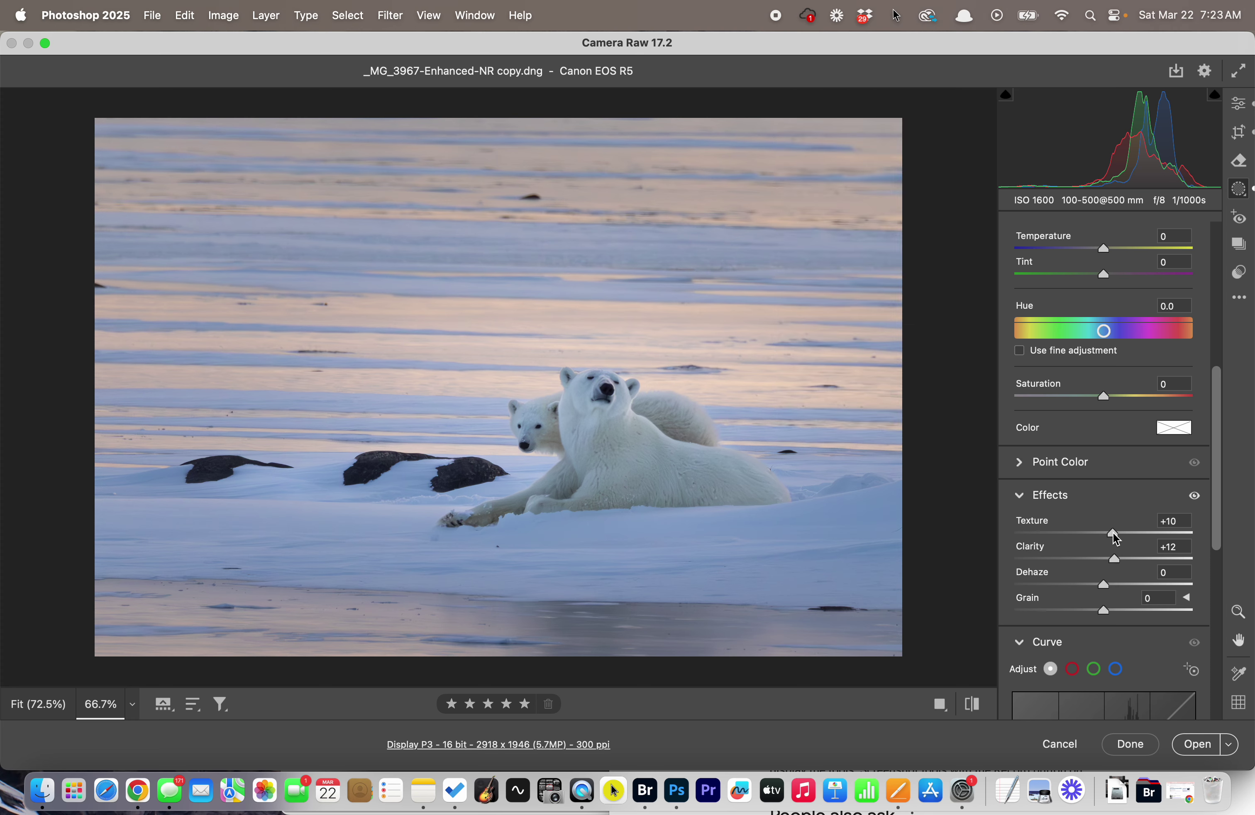
drag(1113, 535, 1112, 534)
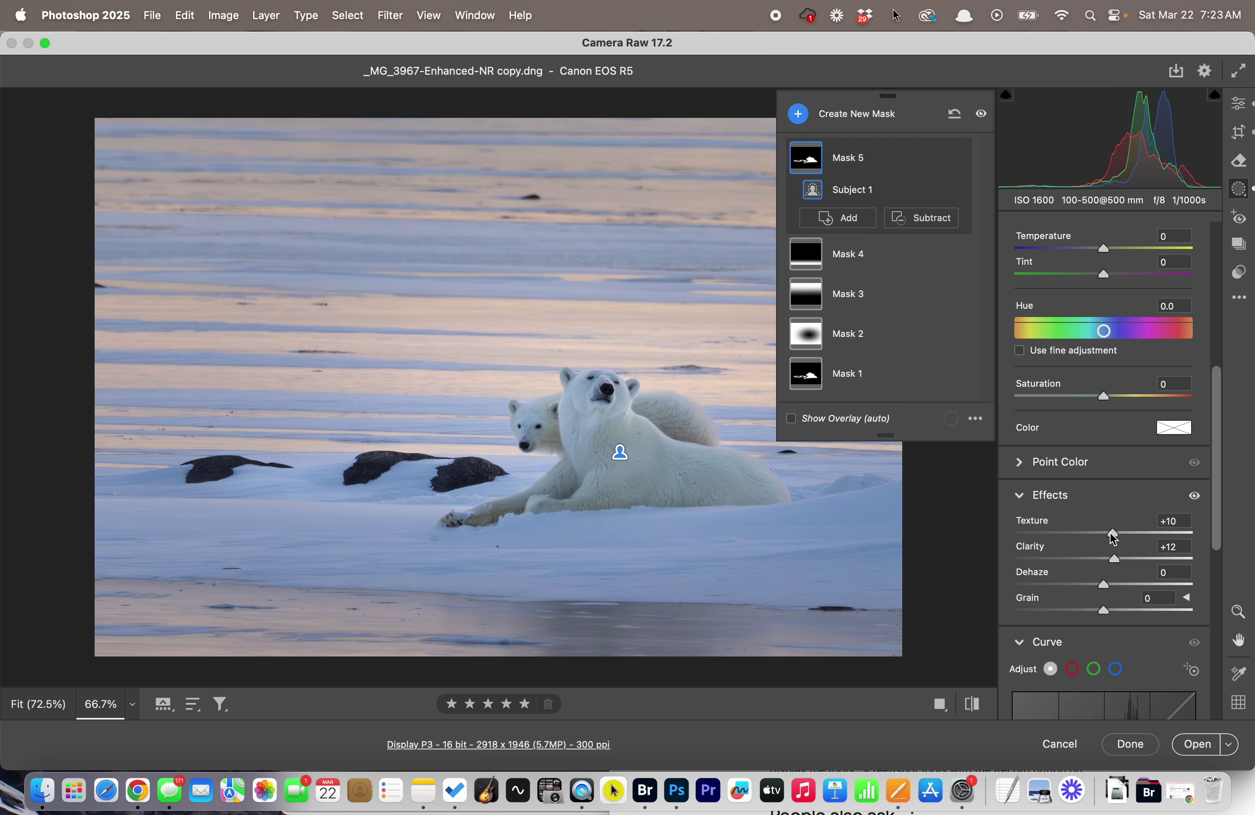
Return to the global adjustments and set the whole photo's dehaze to +1.
key(e)
scroll(1124, 611, down, 5)
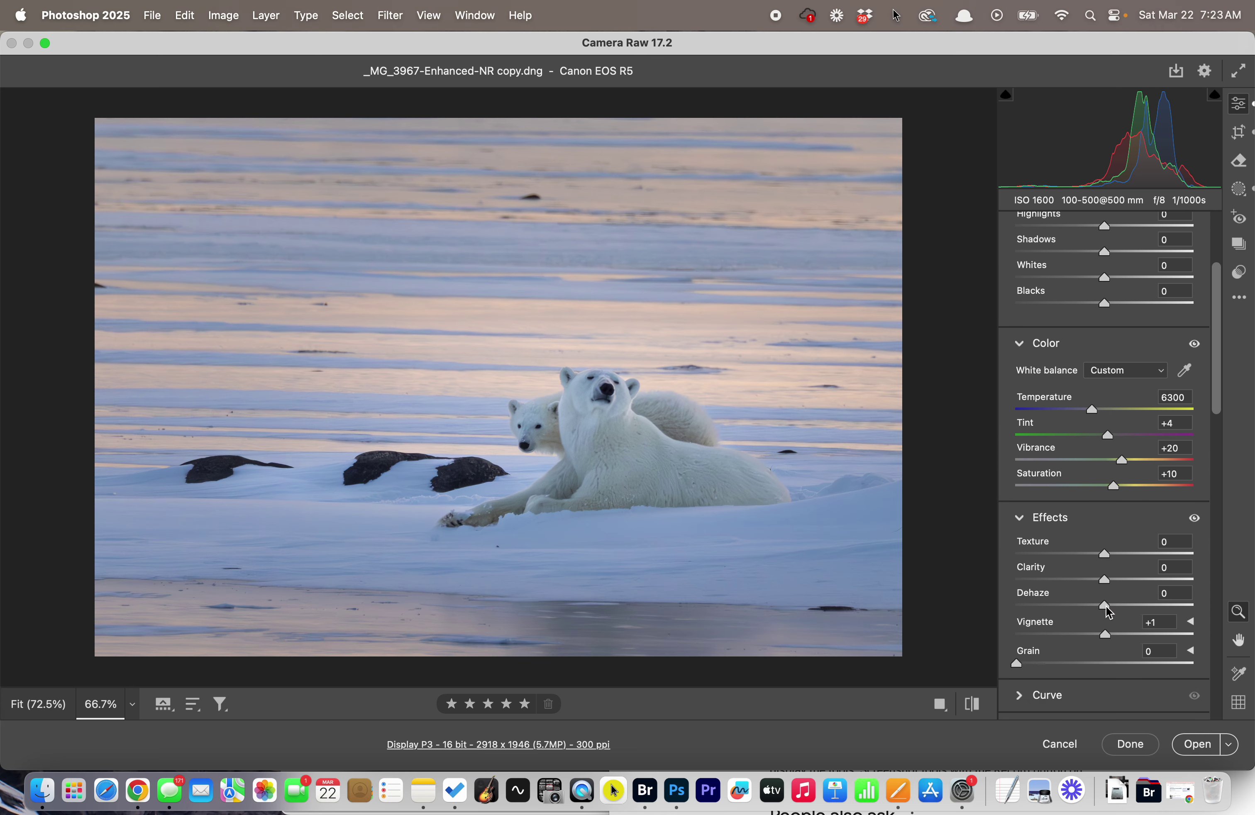
mouse_move(1105, 606)
mouse_down()
mouse_move(1130, 607)
mouse_move(1113, 615)
mouse_up()
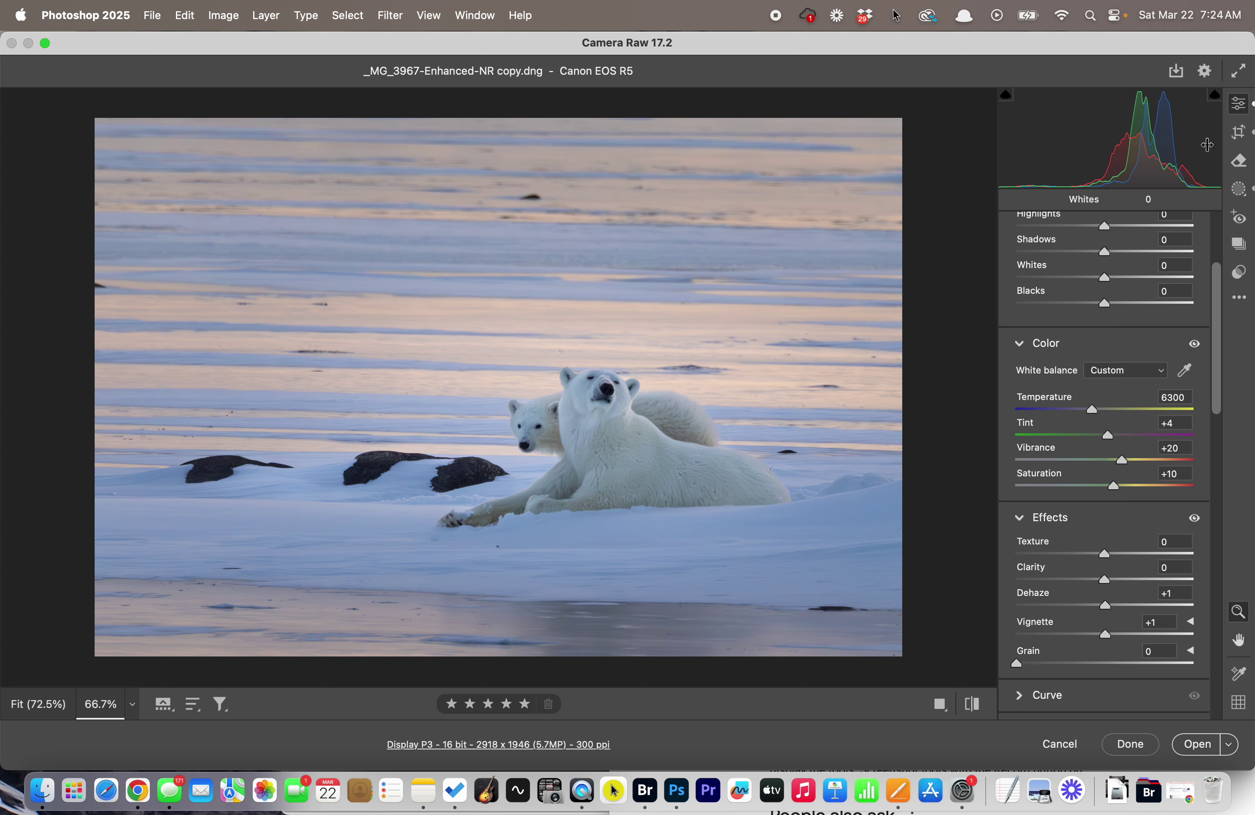
Add another subject mask, invert it to cover the surroundings of the bears, and set its dehaze to +17.
click(1238, 191)
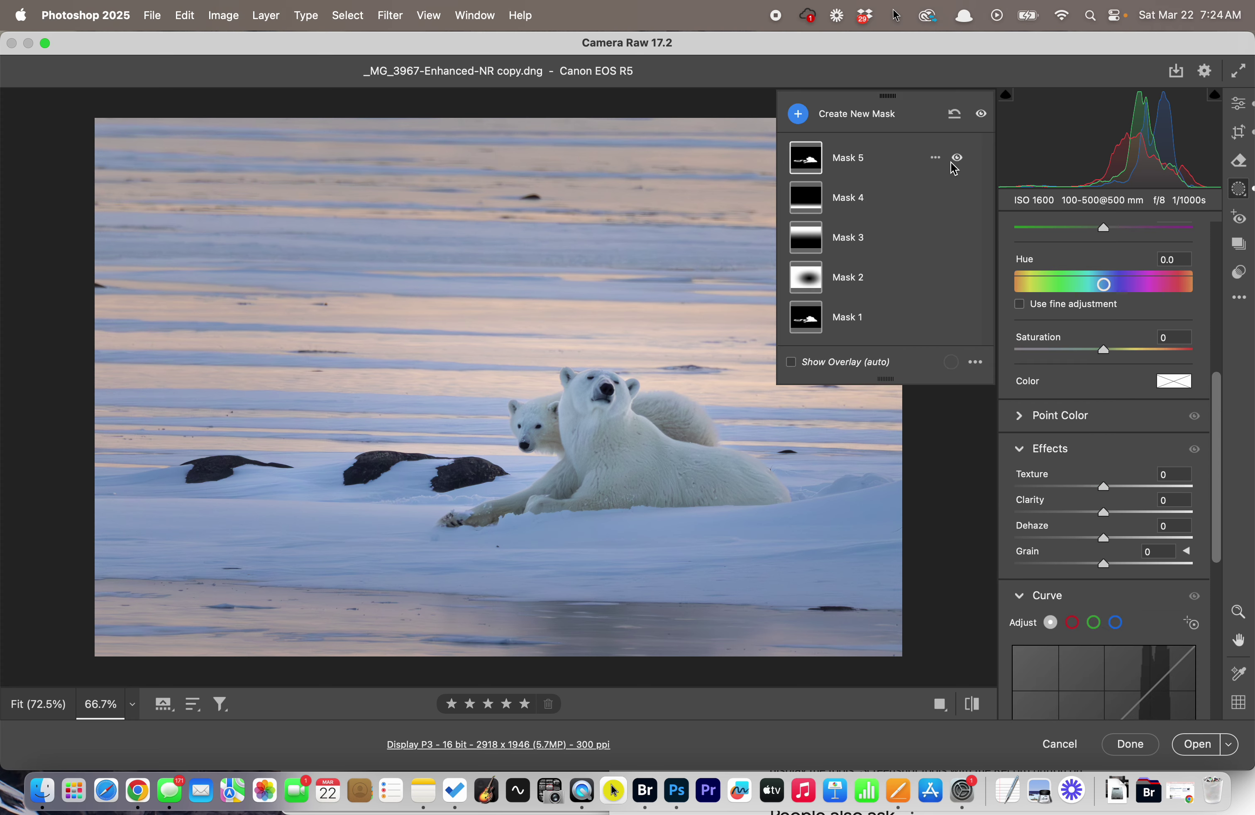
click(866, 115)
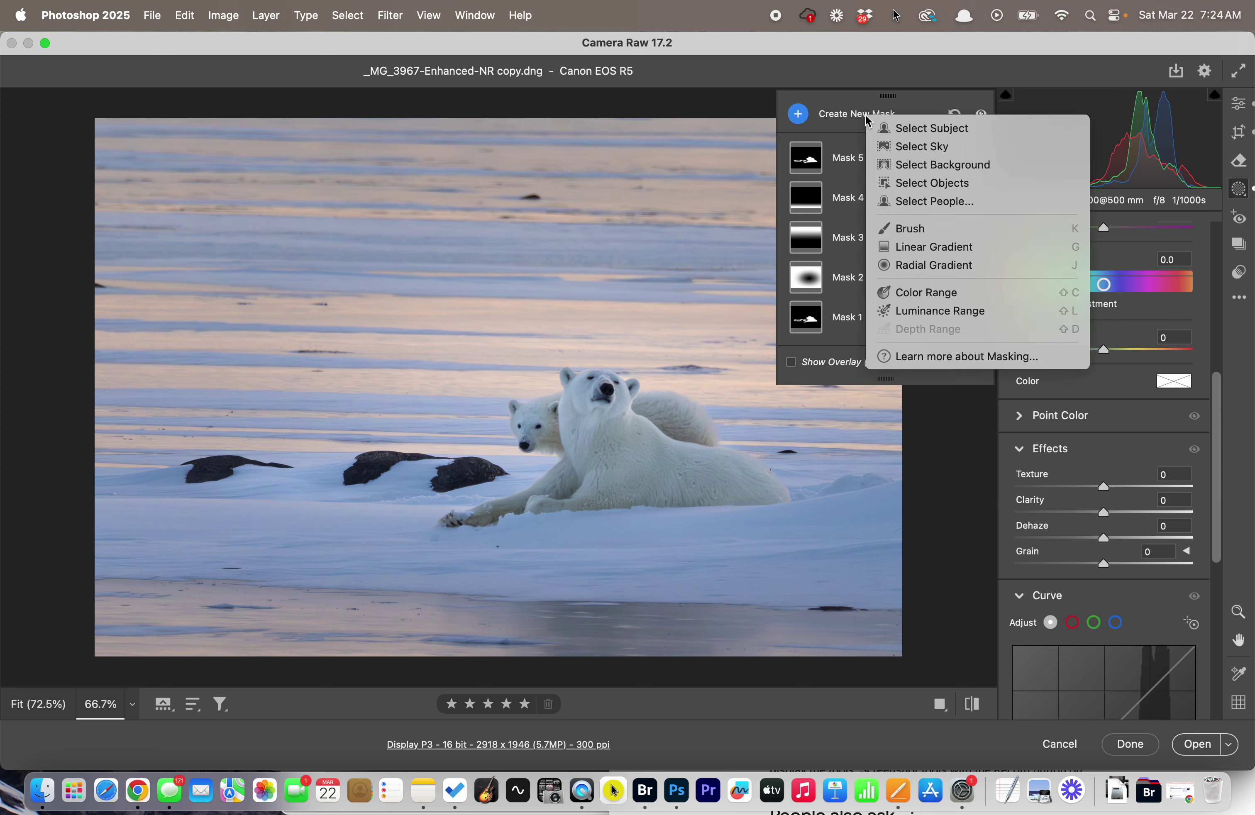
click(918, 134)
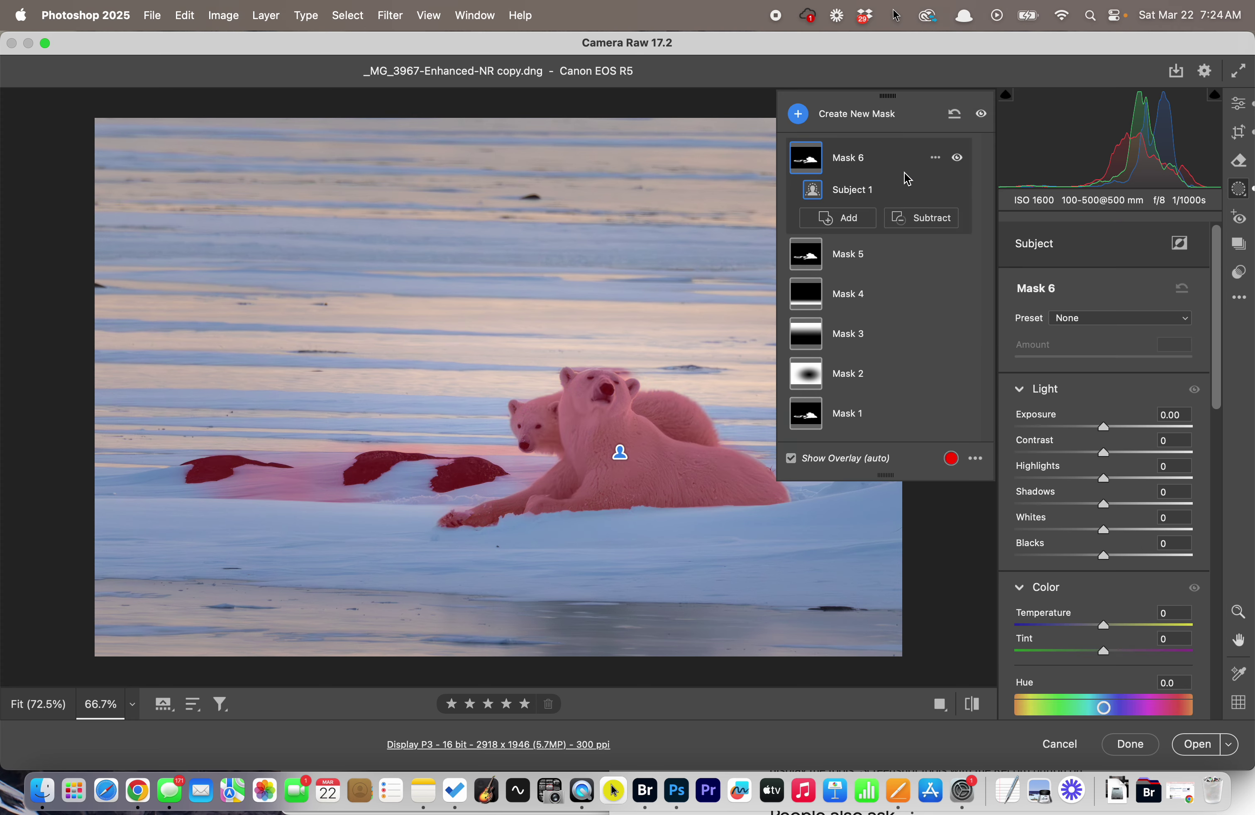
key(apostrophe)
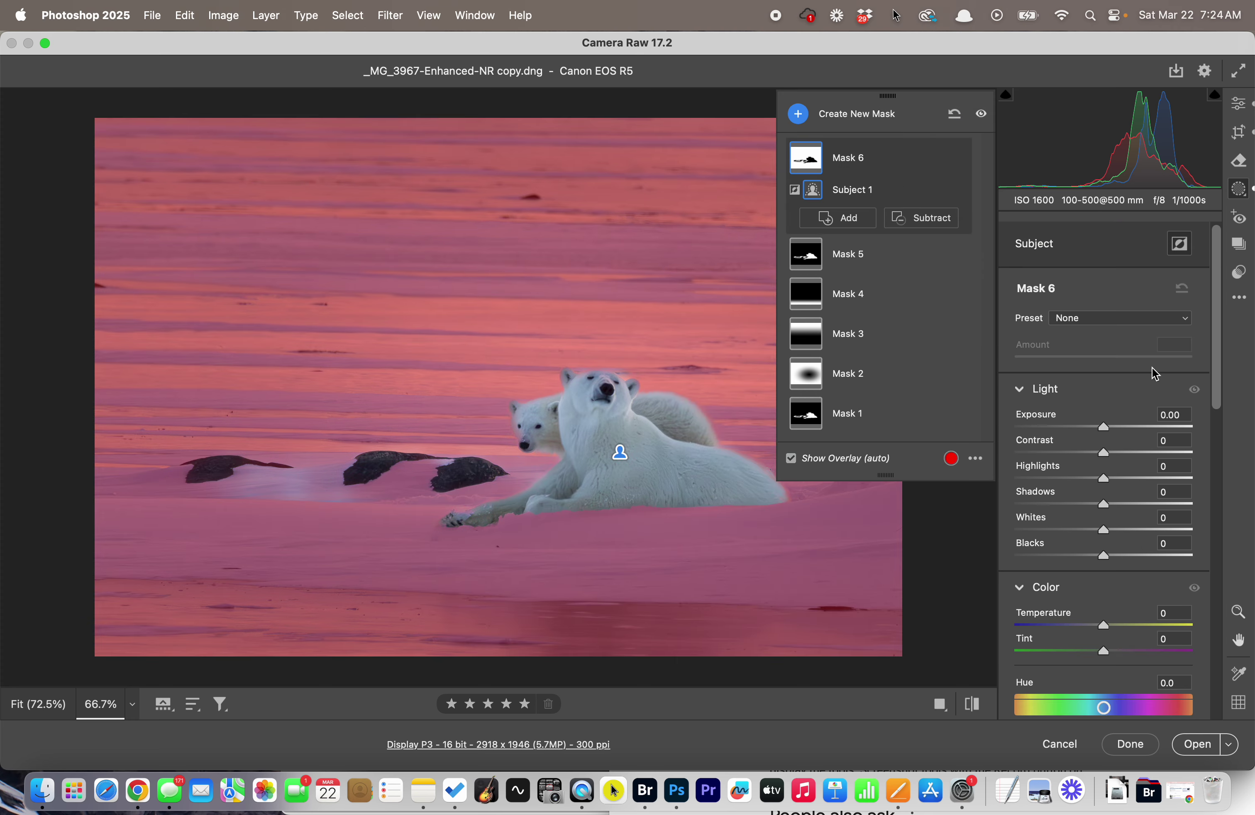
drag(1213, 355, 1212, 482)
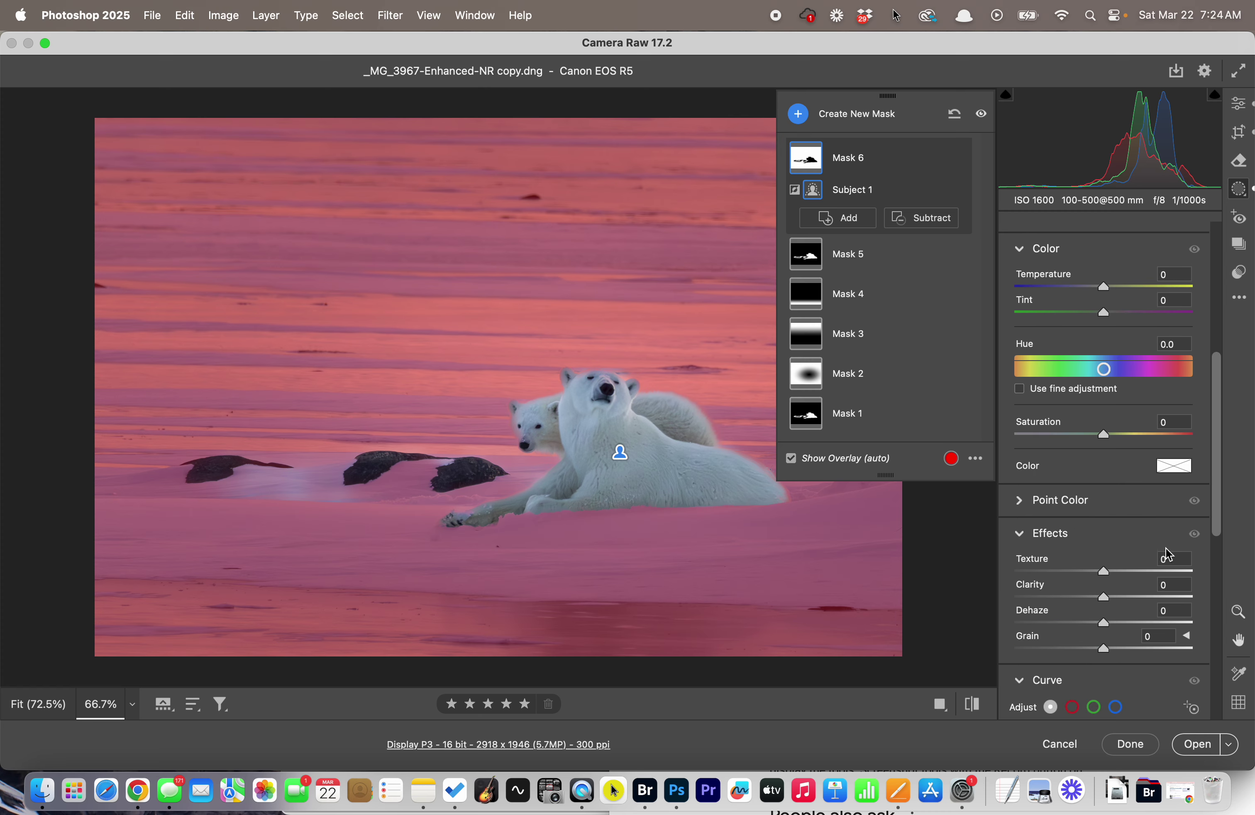
mouse_move(1103, 623)
mouse_down()
mouse_move(1179, 622)
mouse_move(1091, 627)
mouse_move(1121, 628)
mouse_up()
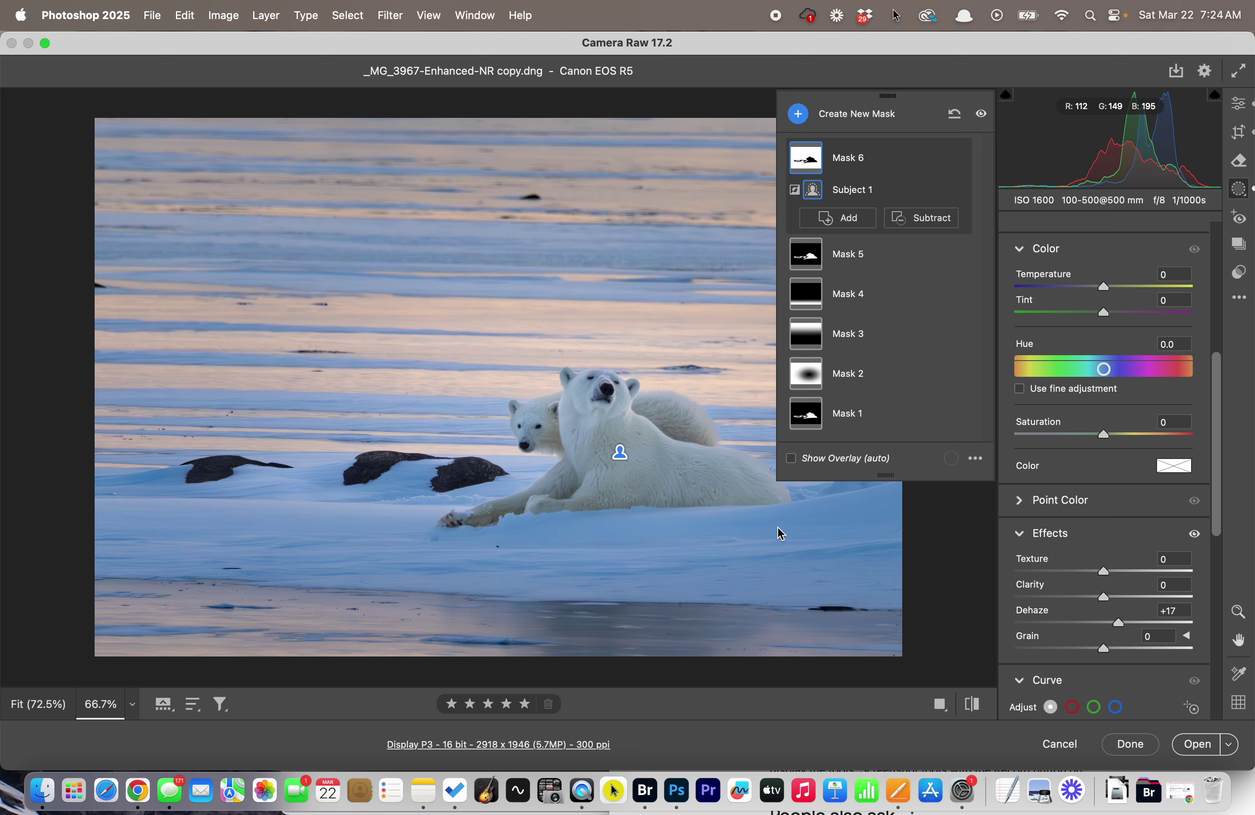
key(e)
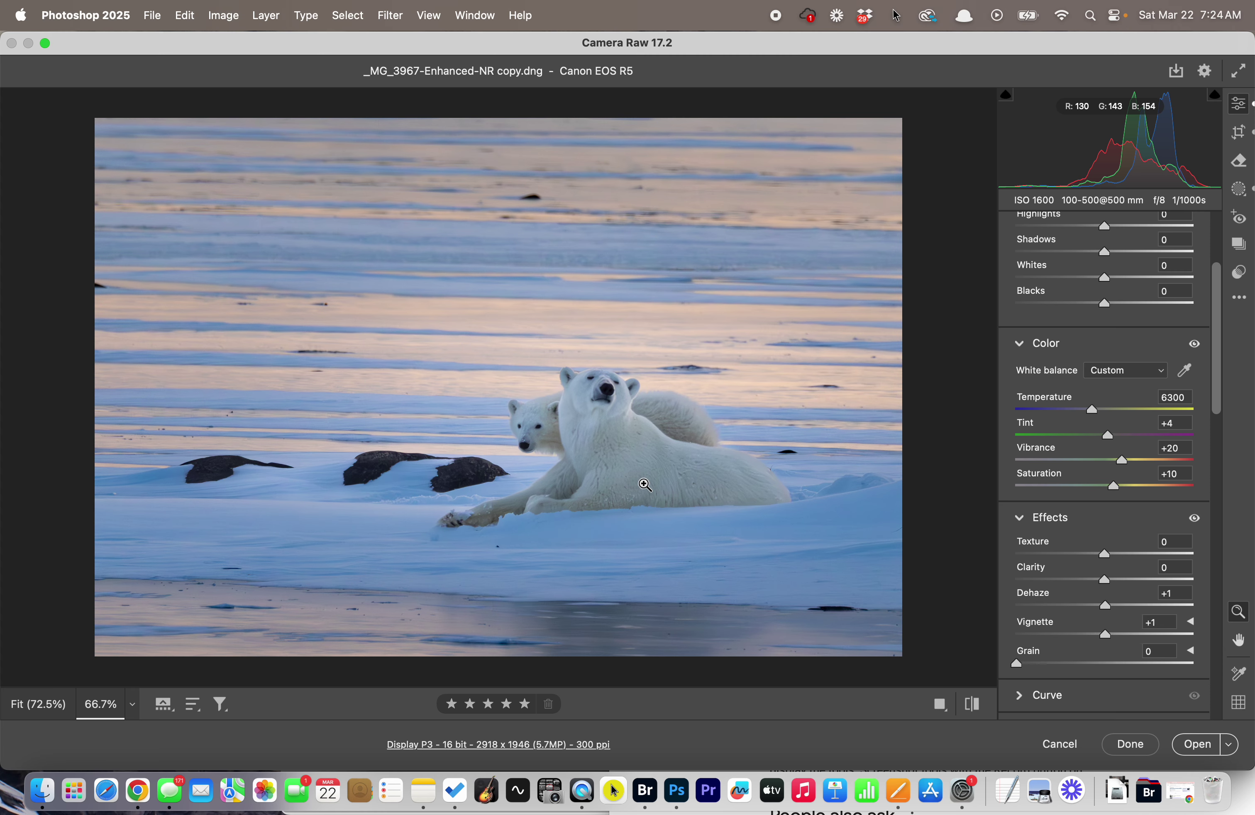
Tighten the locked-ratio crop to about 2502 x 1669 pixels and reposition the photo so the bears sit right of centre.
key(c)
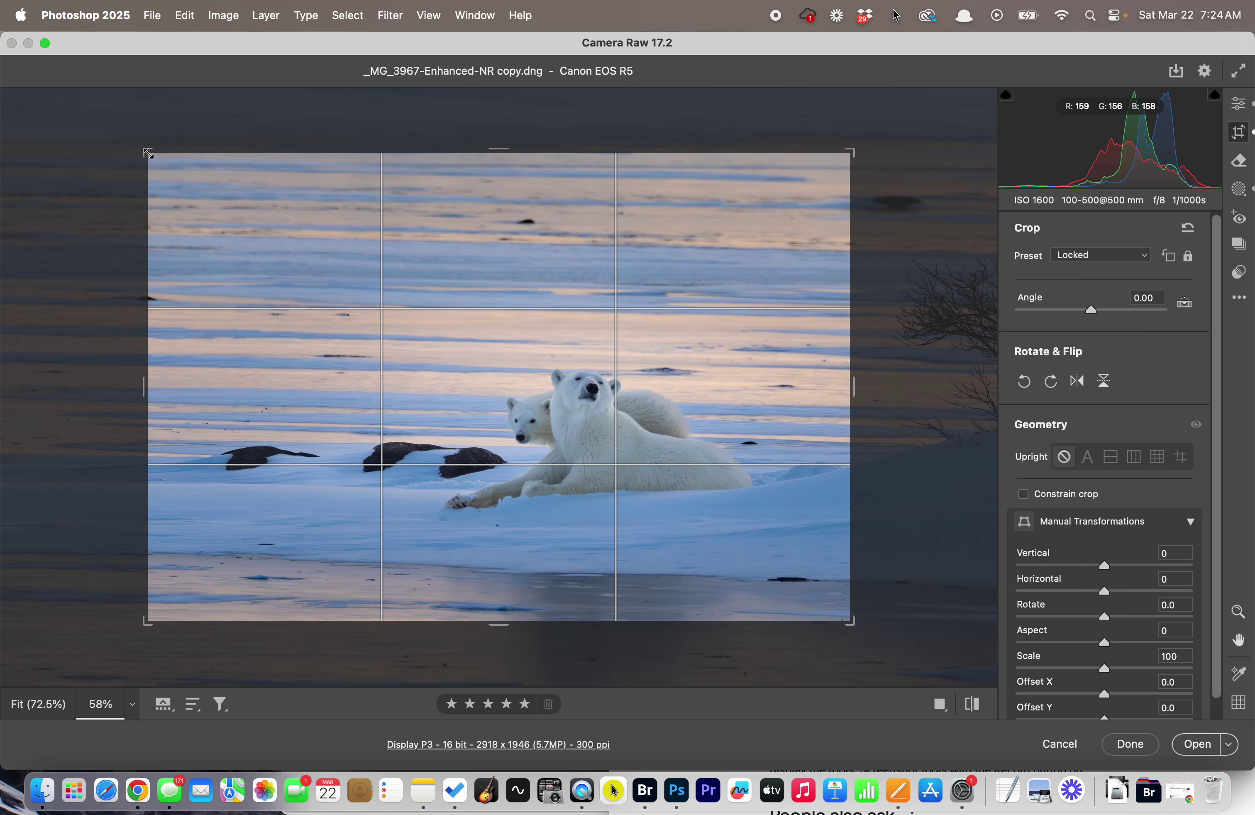
drag(148, 154, 185, 181)
drag(444, 377, 476, 379)
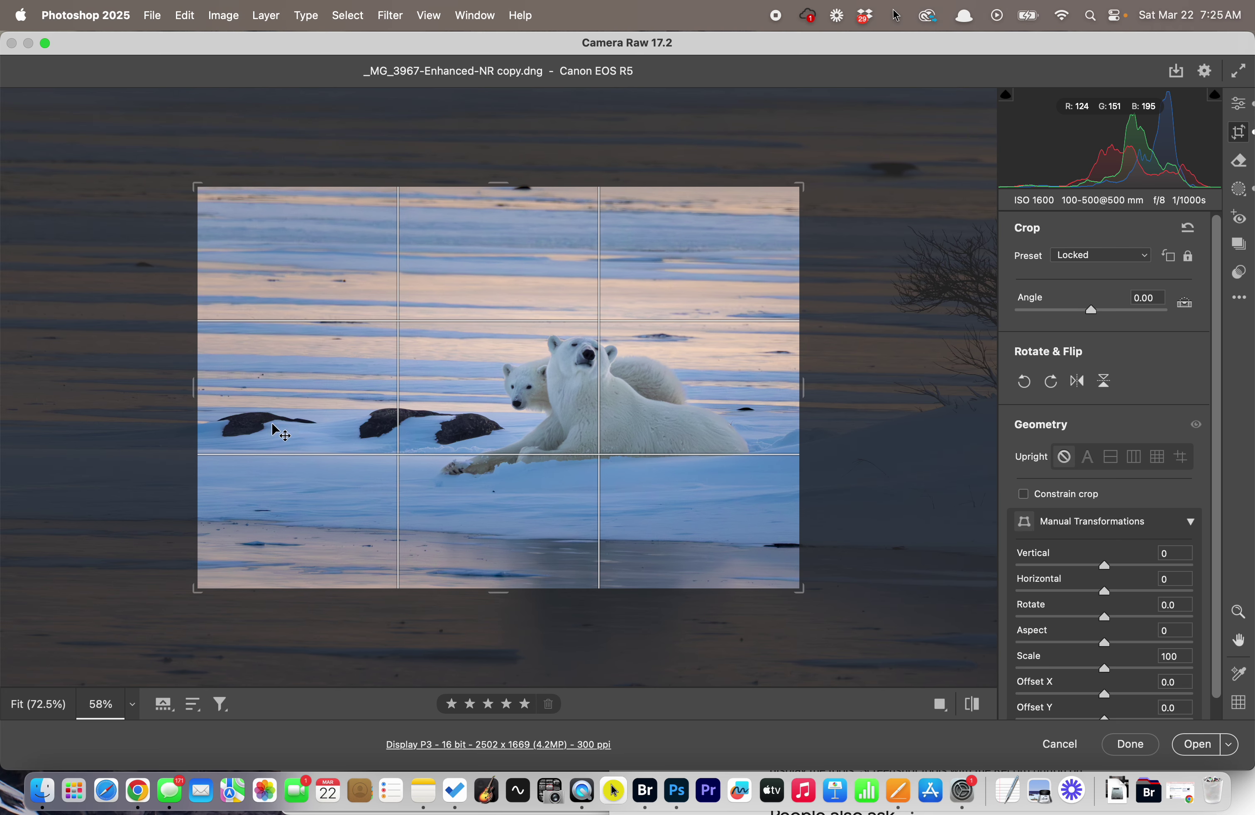
drag(529, 433, 538, 440)
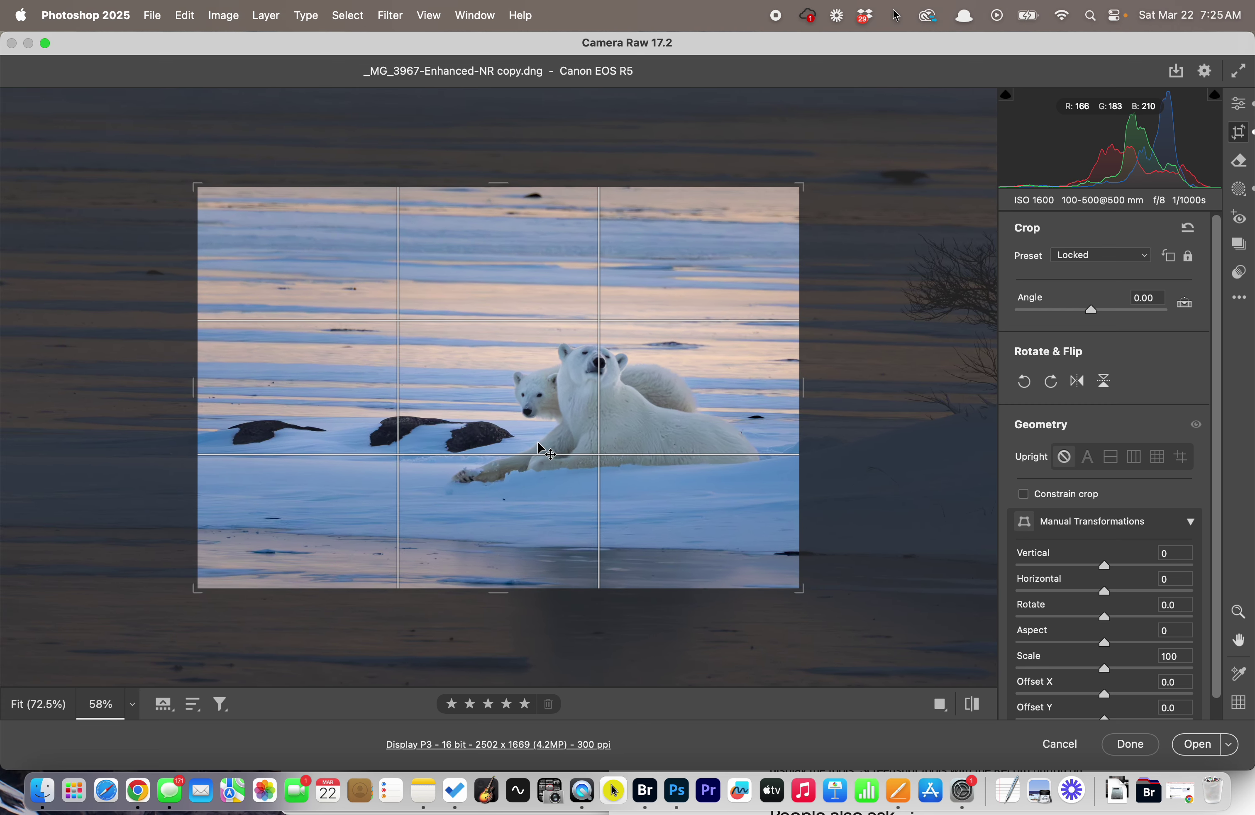
key(Return)
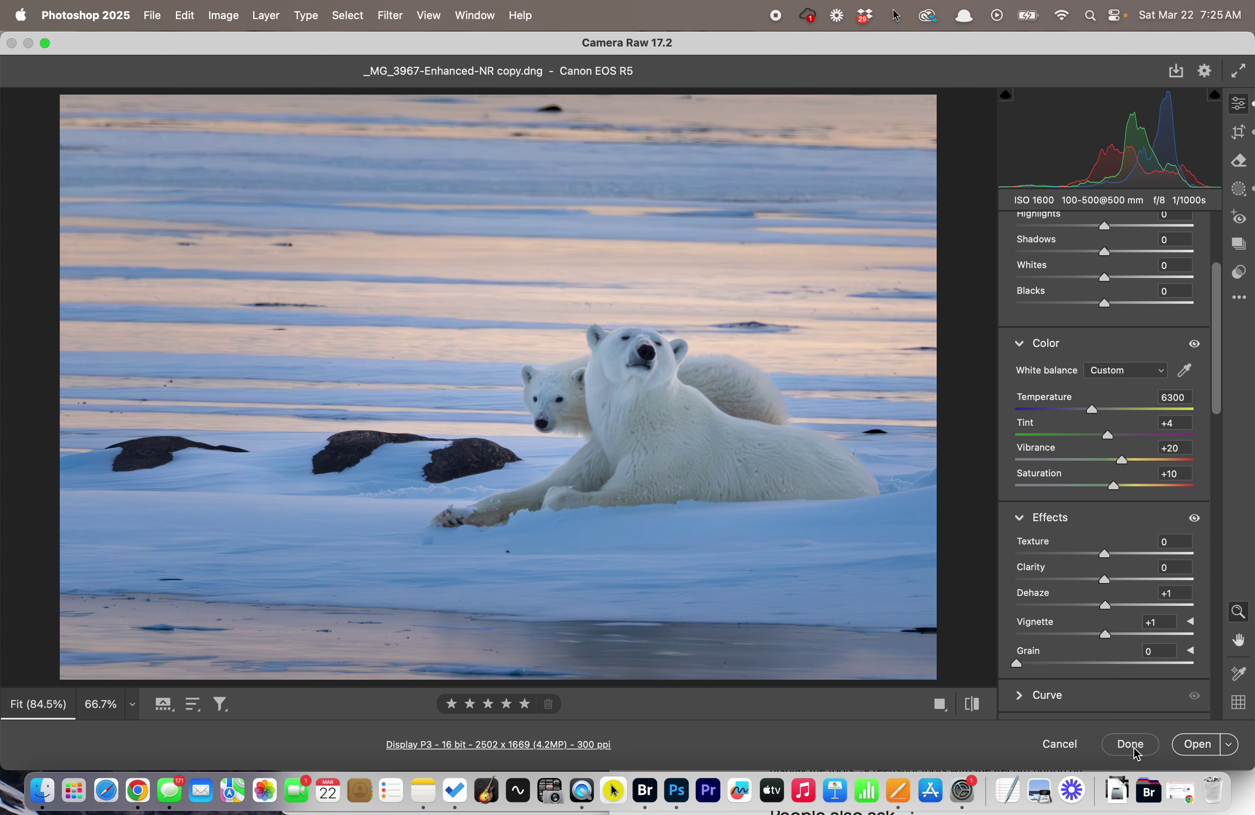
key(super+Tab)
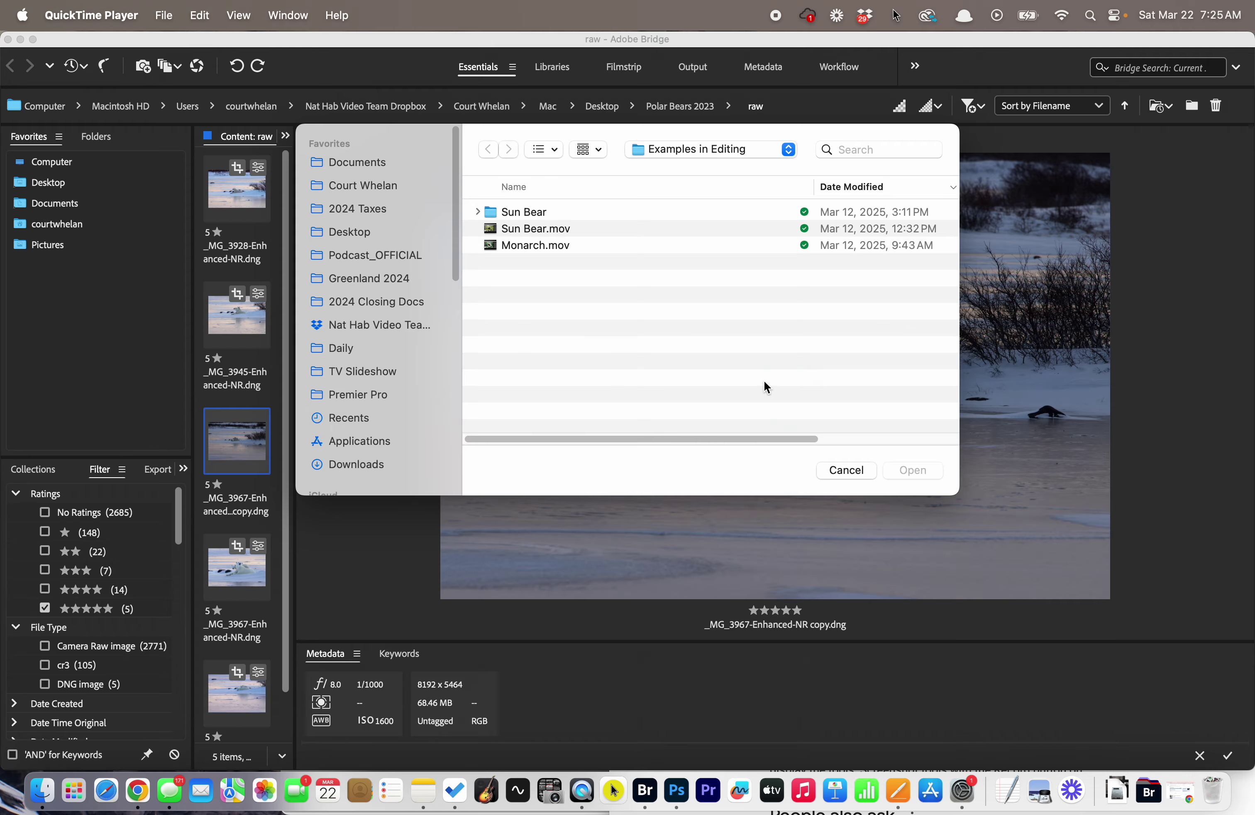
click(849, 470)
key(super+Tab)
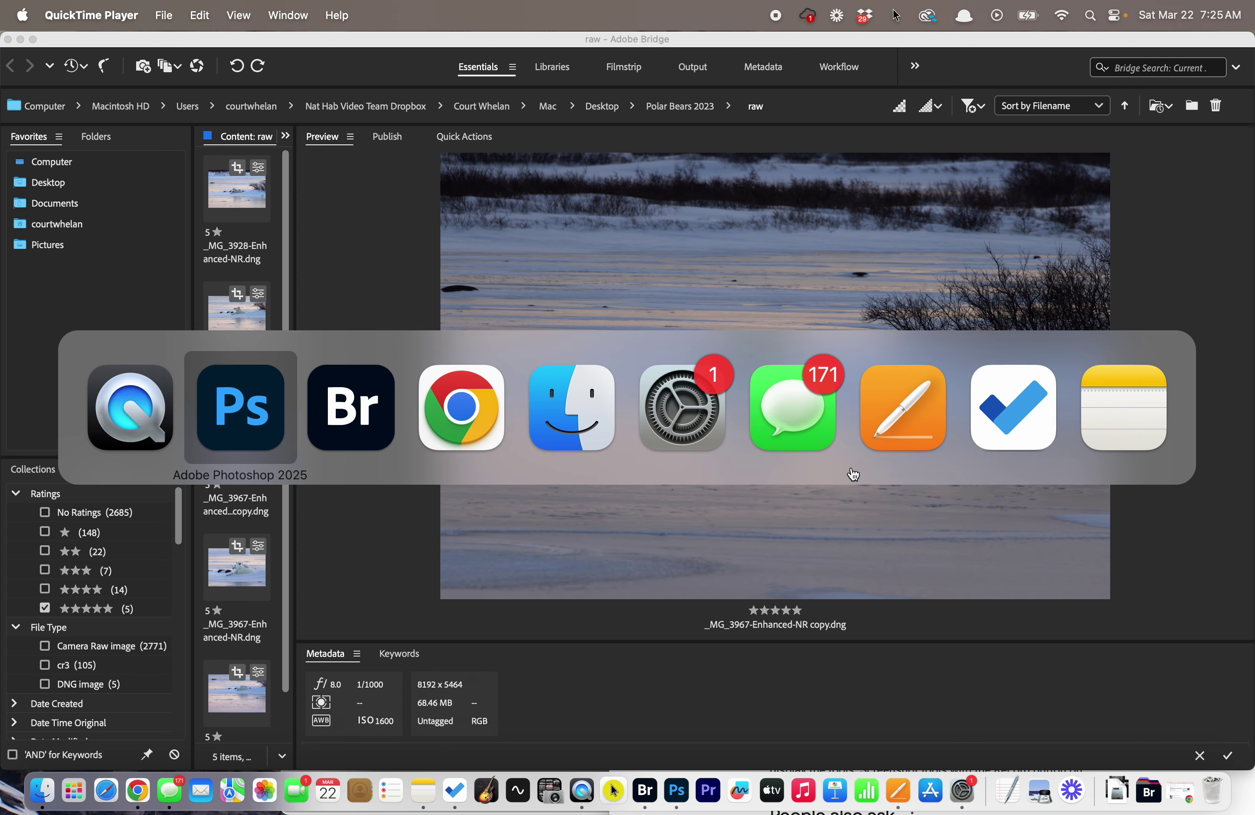
click(127, 414)
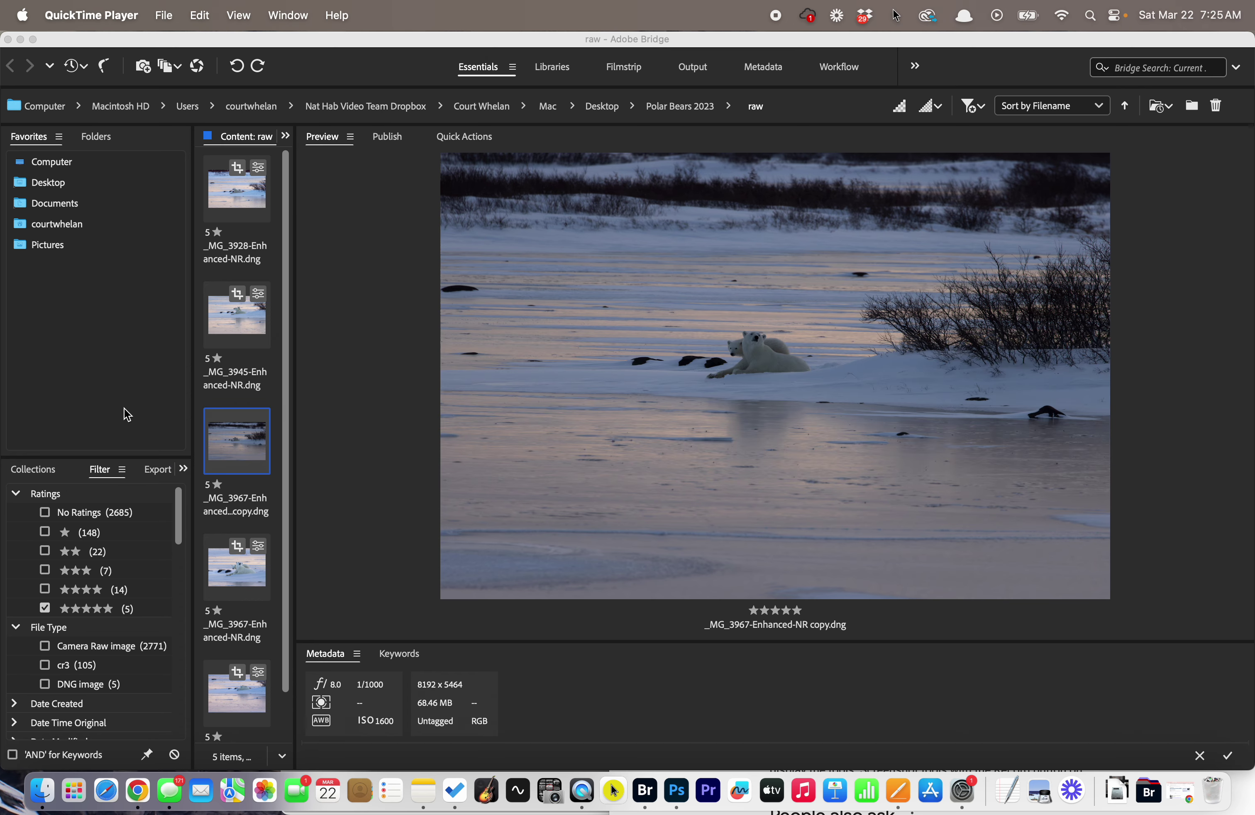